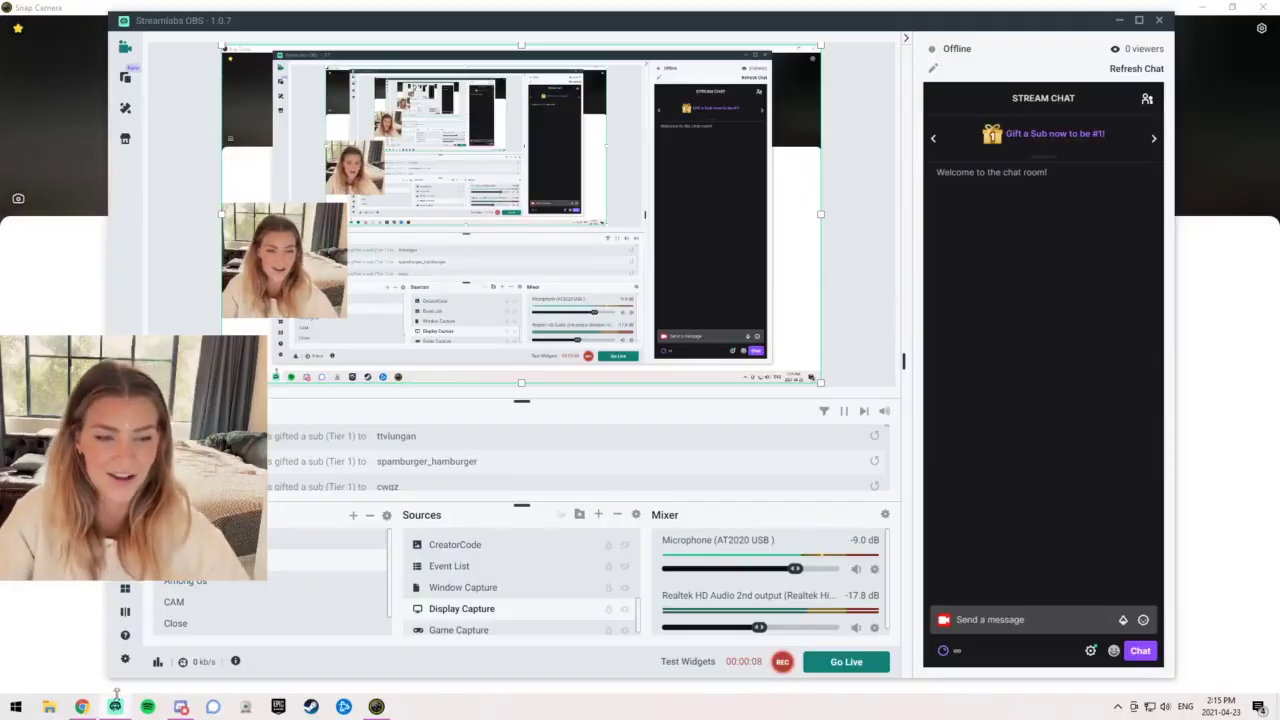
# Search Google for 'snapcam download' in a new Chrome tab
pyautogui.moveTo(85, 708)
pyautogui.click(130, 675)
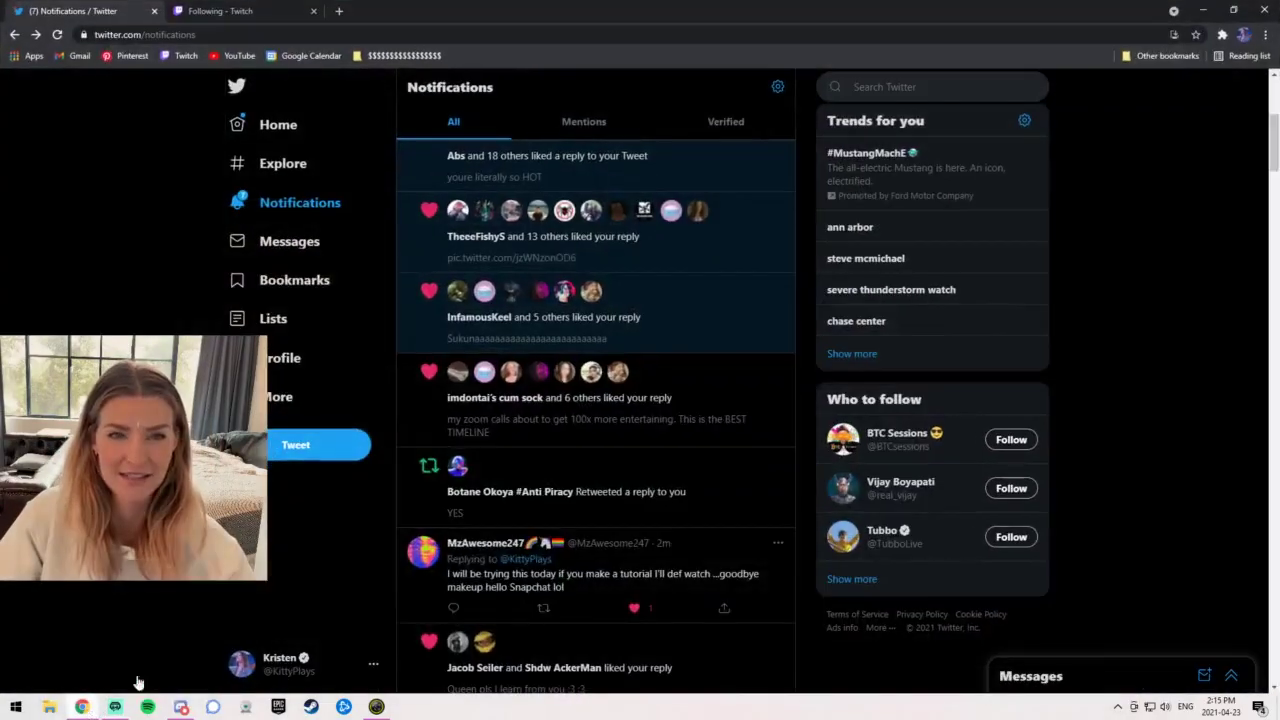
pyautogui.click(338, 11)
pyautogui.write('snapp')
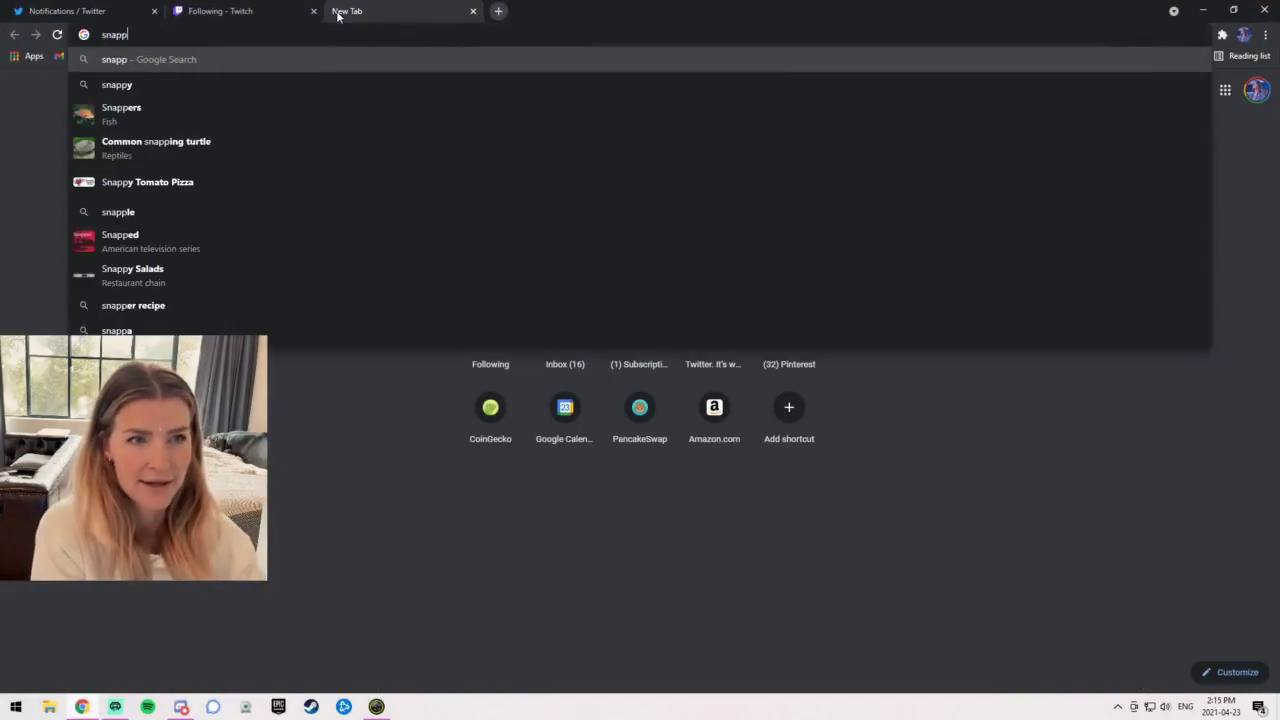
pyautogui.press('BackSpace')
pyautogui.write('cam')
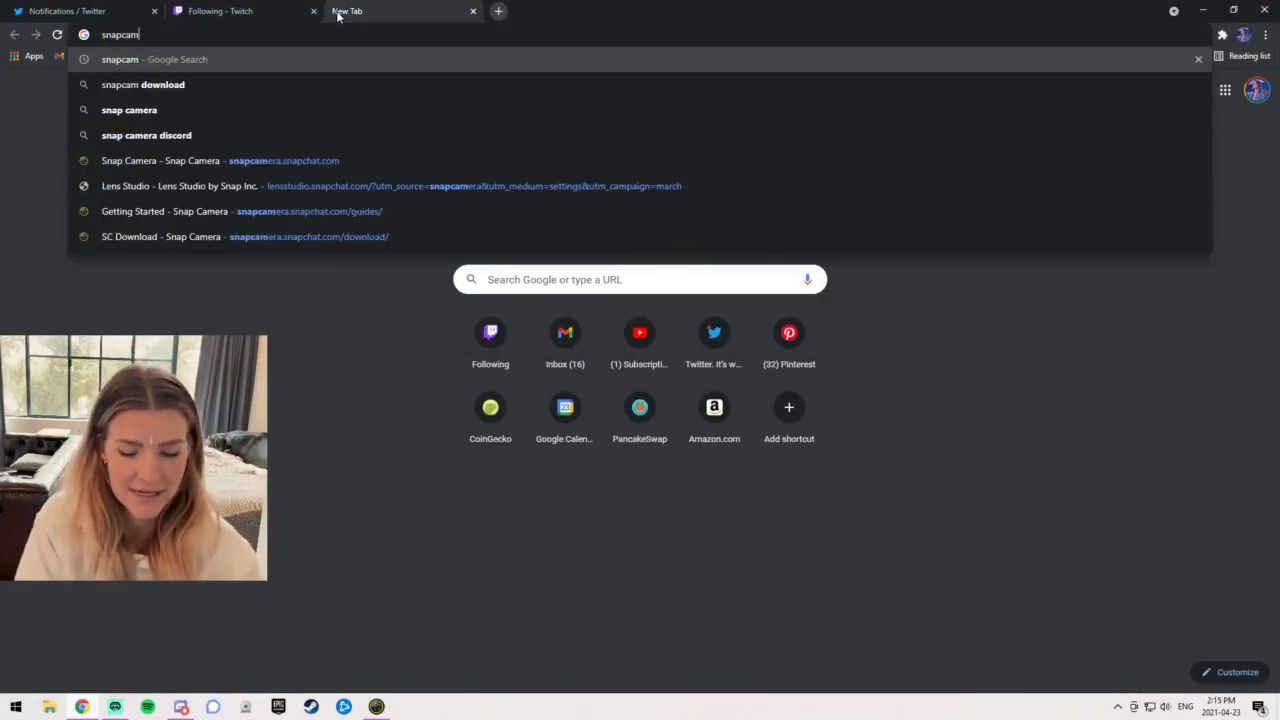
pyautogui.press('Down')
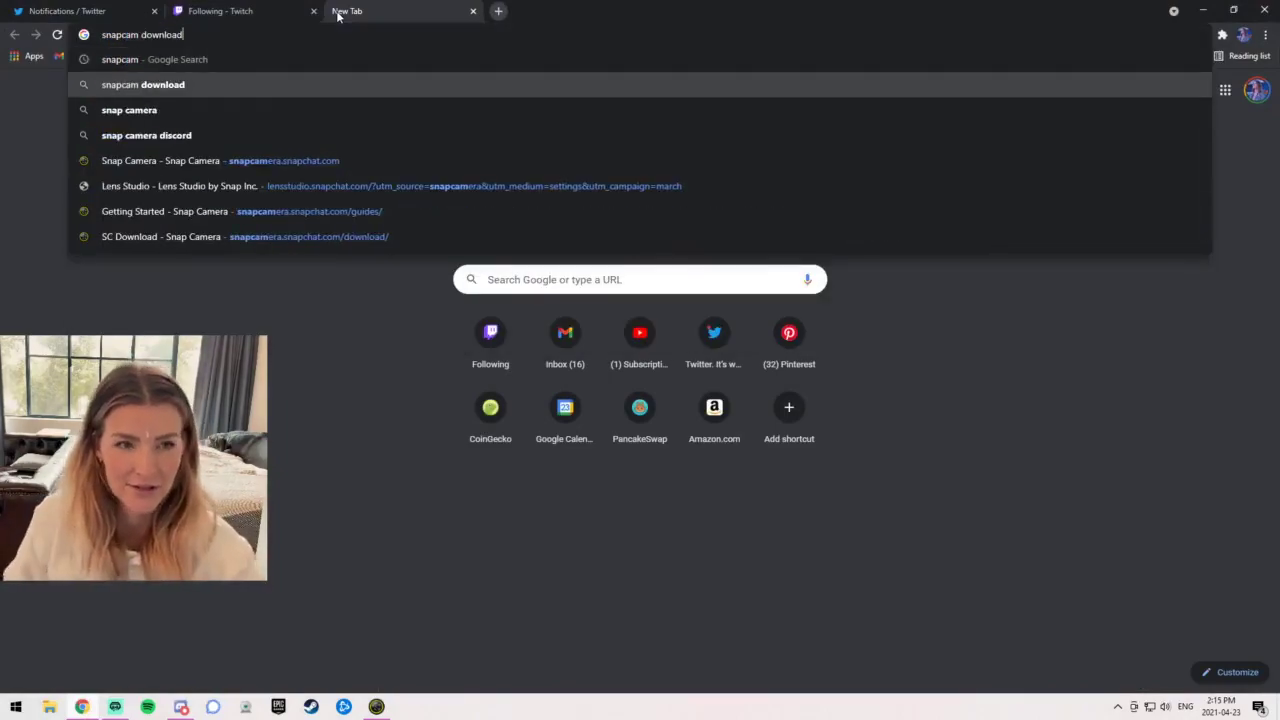
pyautogui.press('Return')
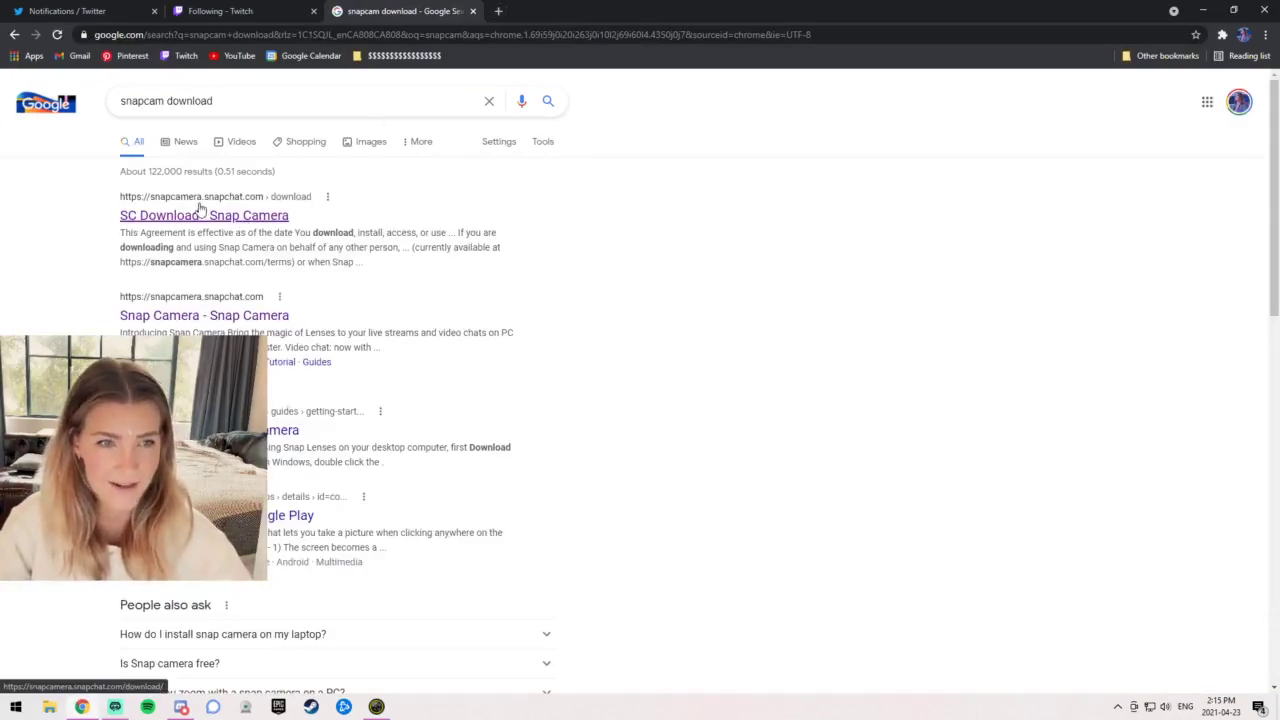
# Open the Snap Camera download page and scroll to its agreement and download section
pyautogui.click(150, 218)
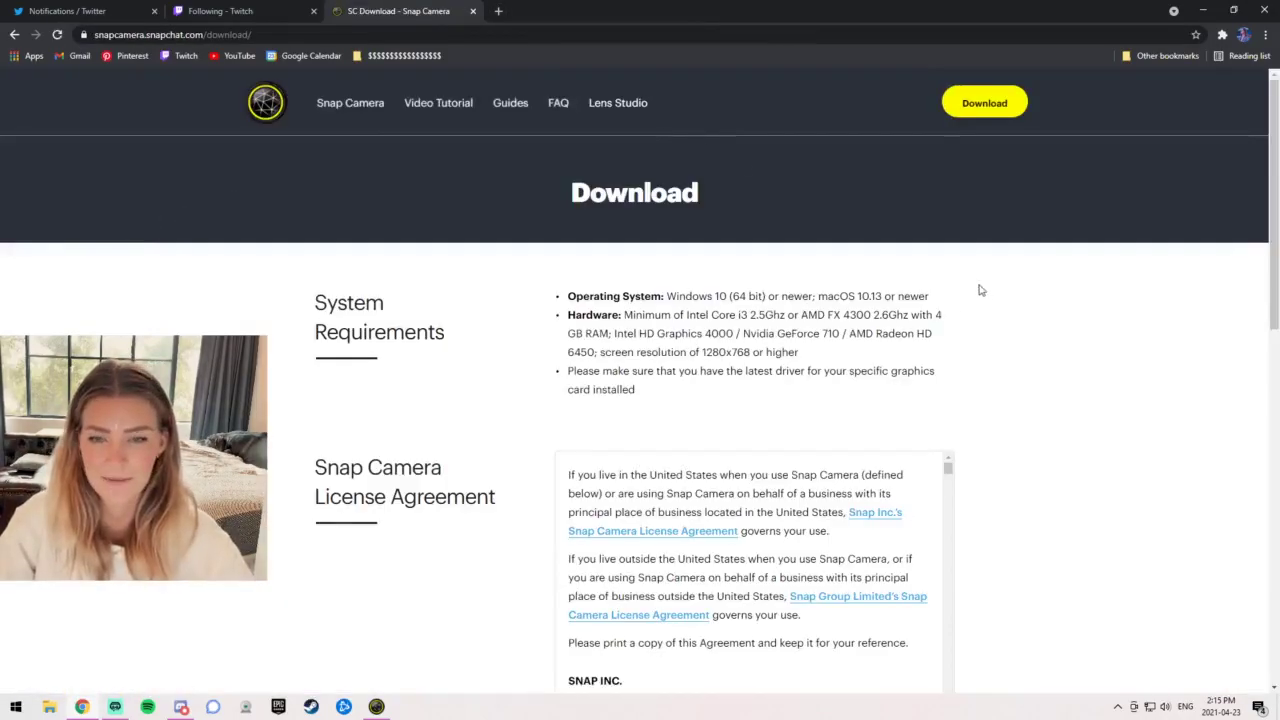
pyautogui.scroll(-5, 614, 290)
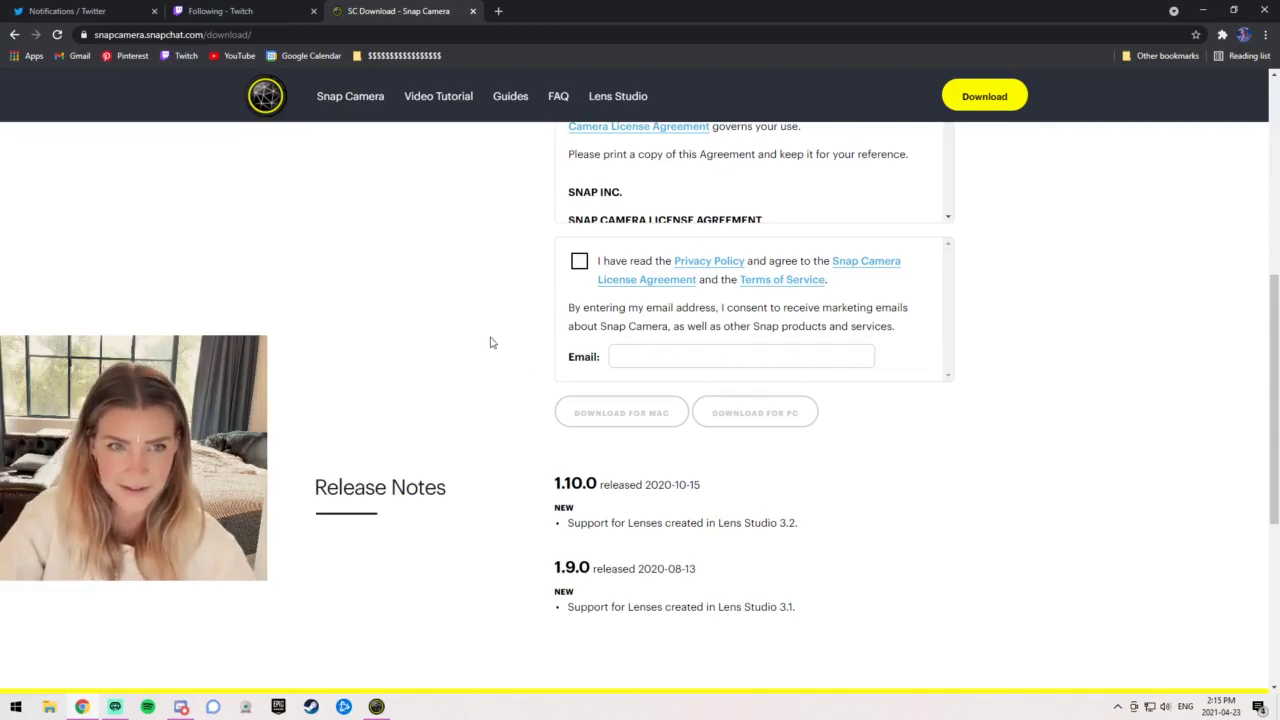
# In Snap Camera, try the purple cyber lens, switch to the pom poms lens, then open Settings
pyautogui.click(376, 707)
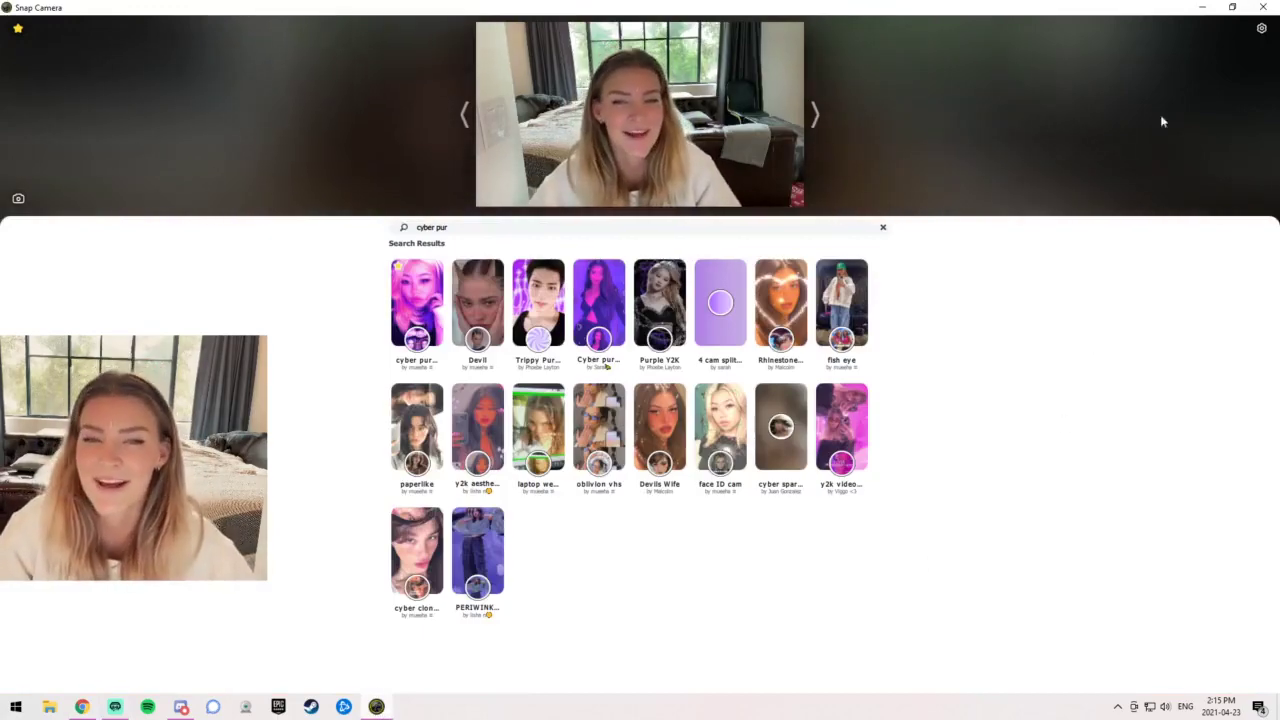
pyautogui.click(416, 300)
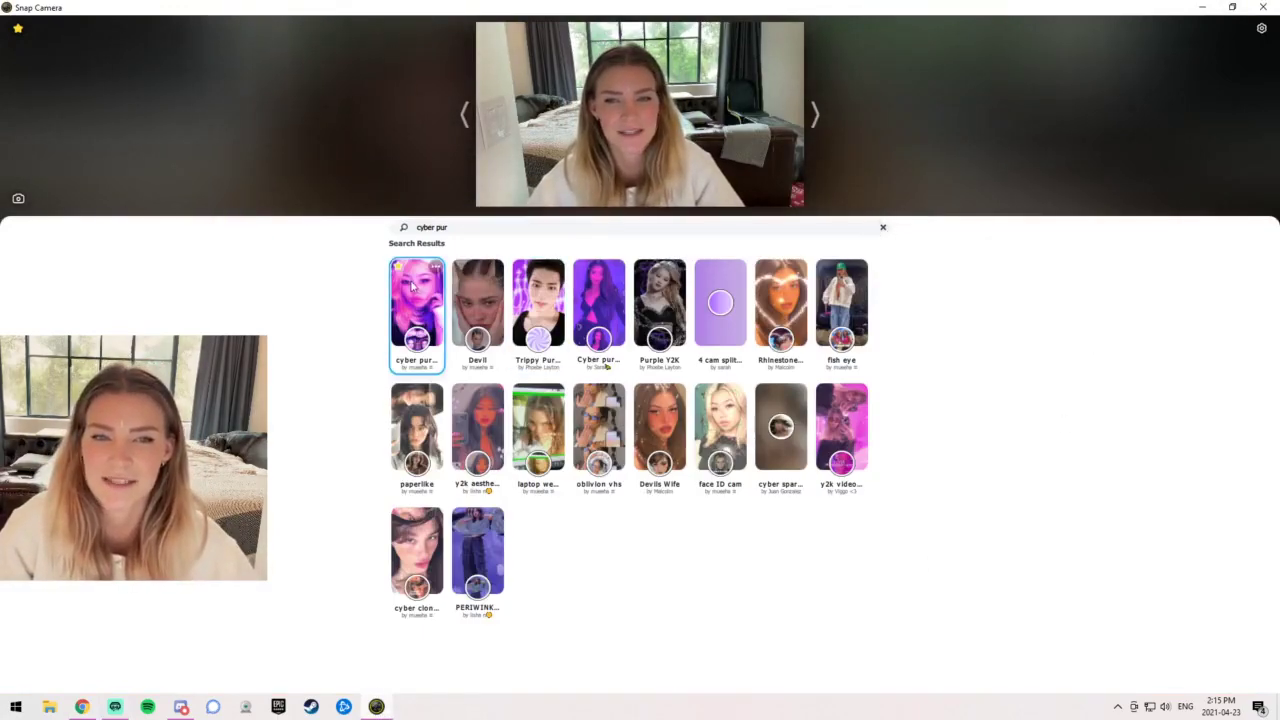
pyautogui.click(883, 249)
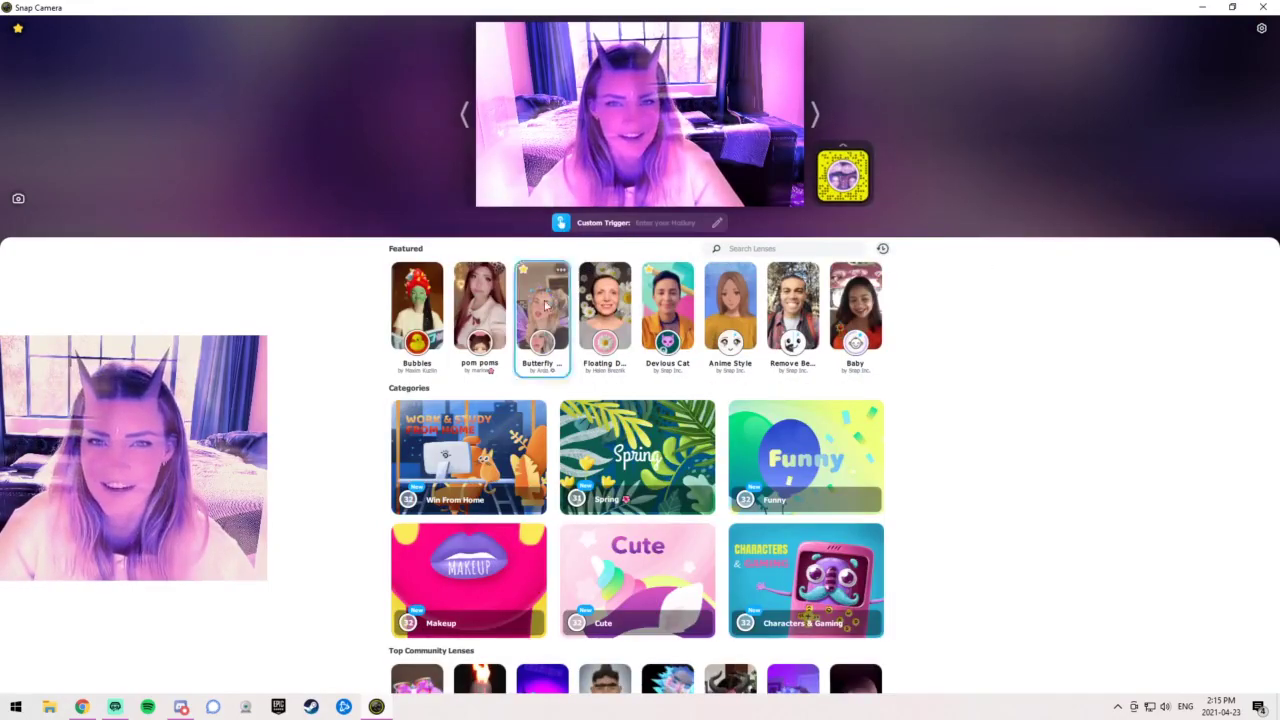
pyautogui.click(485, 318)
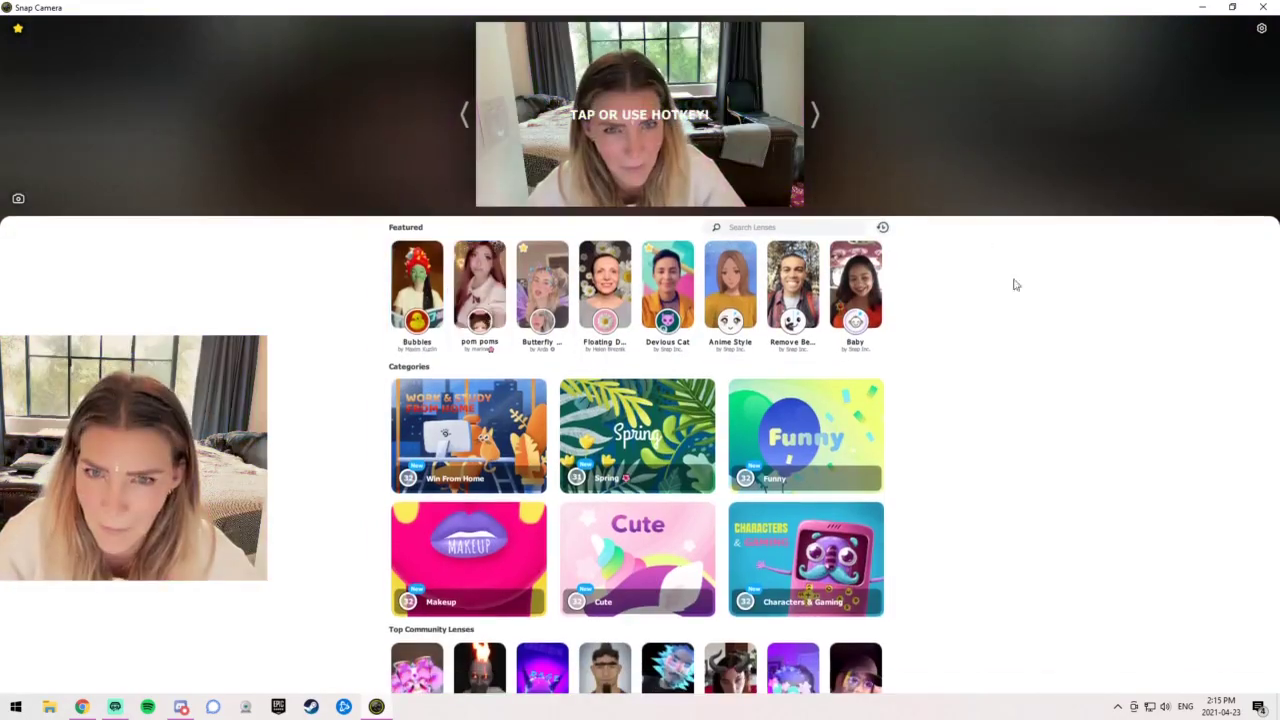
pyautogui.click(1261, 28)
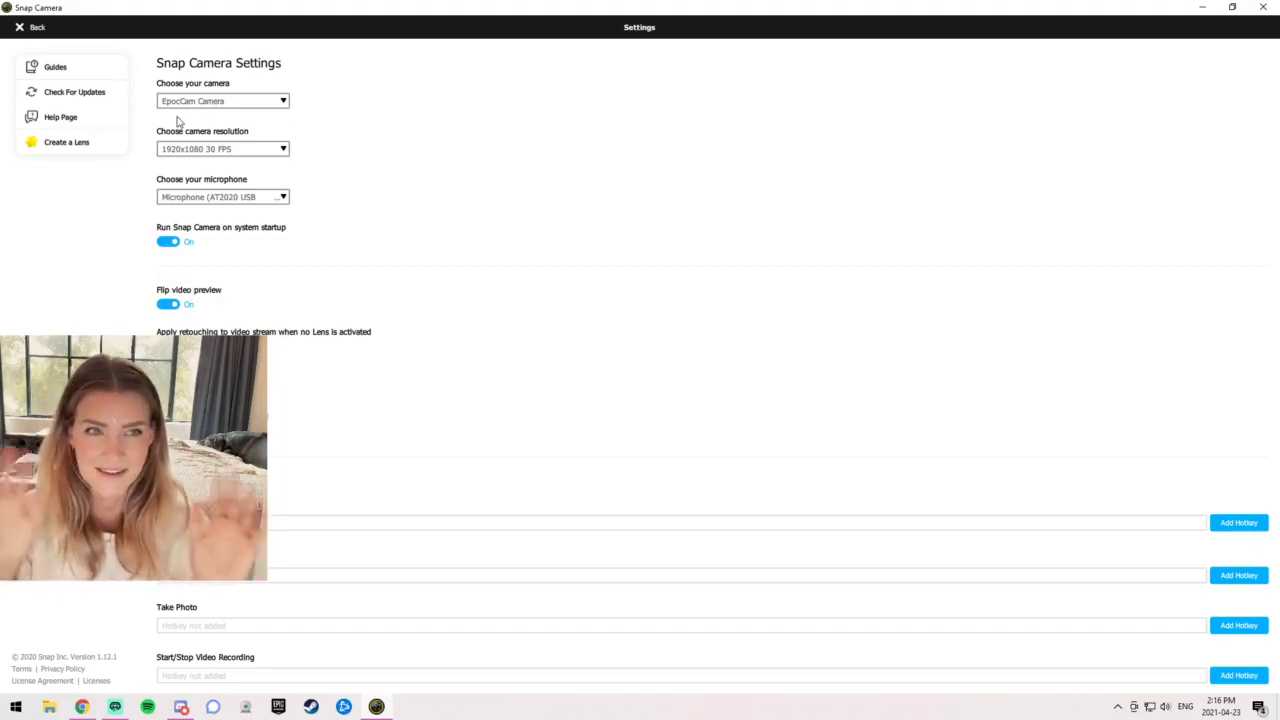
# Keep EpocCam Camera at 1920x1080 30 FPS and return to the lens browser
pyautogui.click(210, 104)
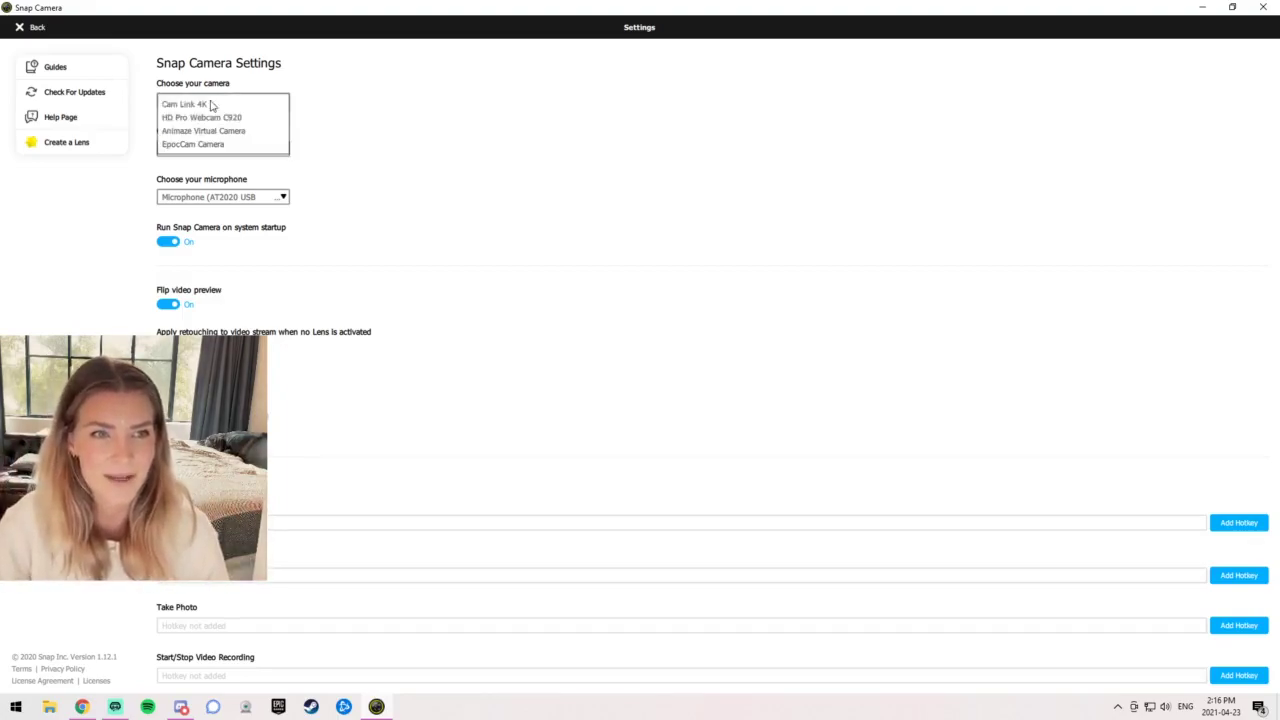
pyautogui.click(403, 120)
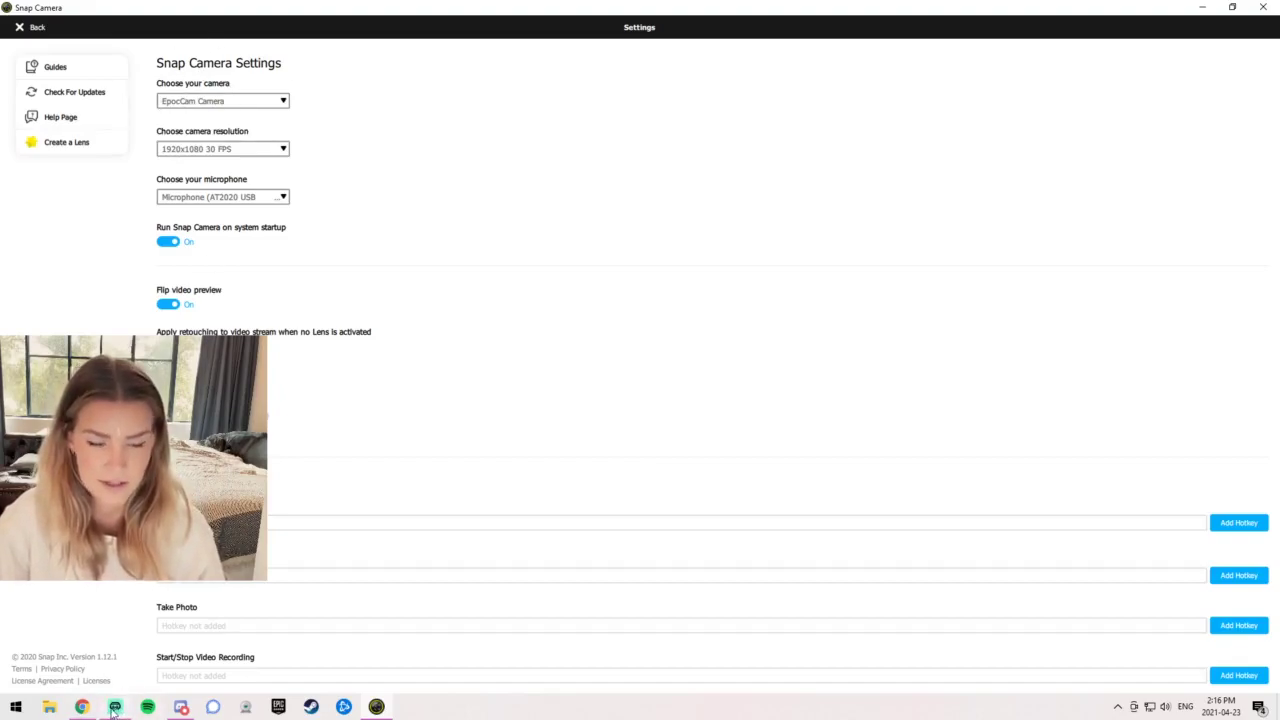
pyautogui.moveTo(114, 708)
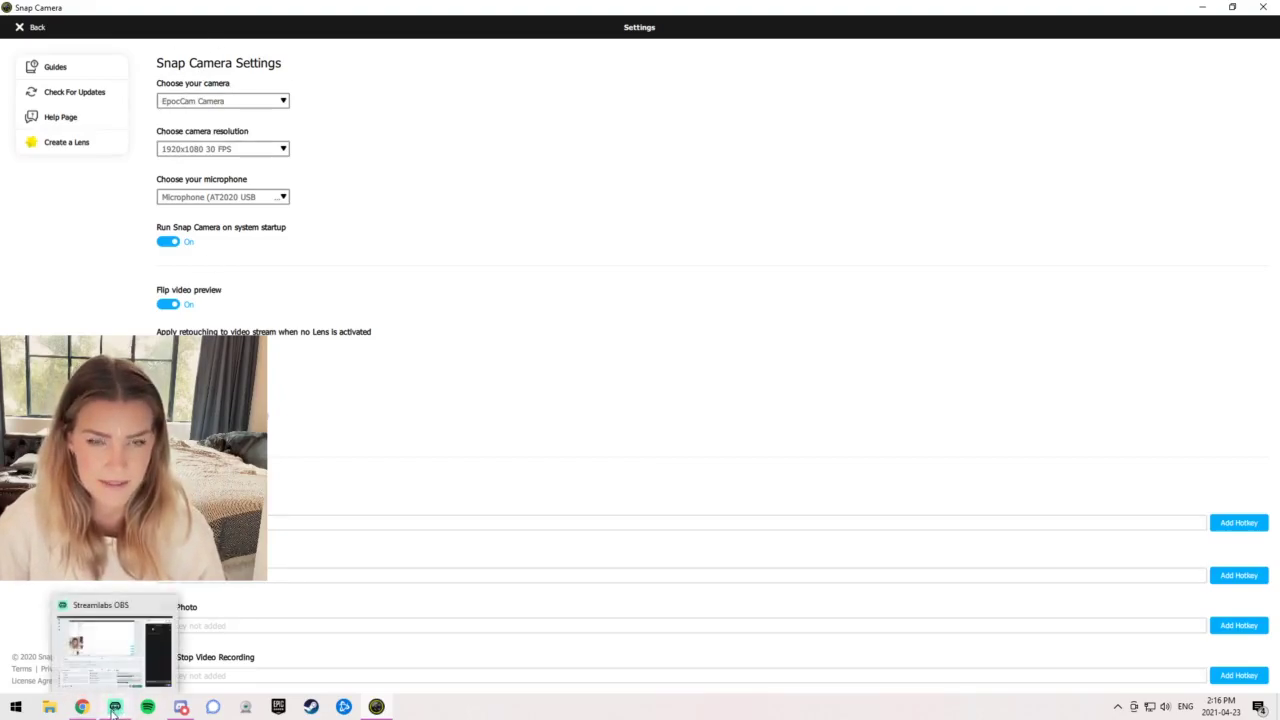
pyautogui.click(284, 149)
pyautogui.click(452, 180)
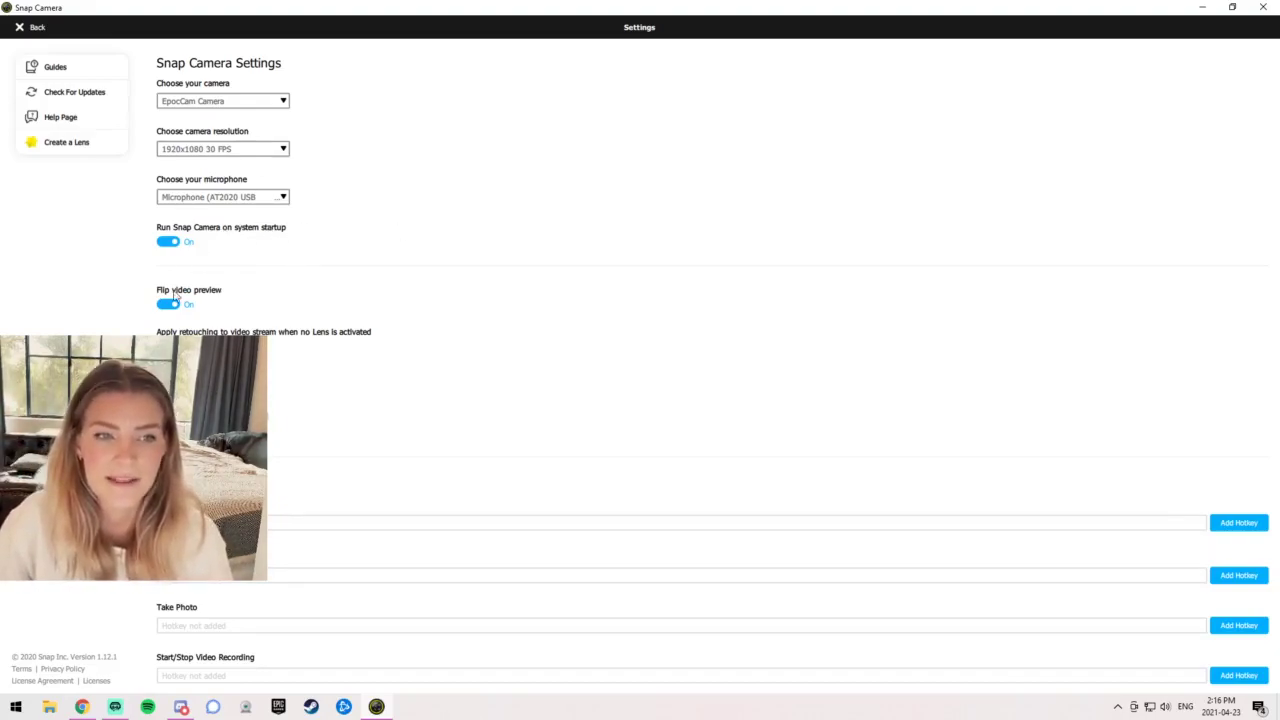
pyautogui.click(19, 27)
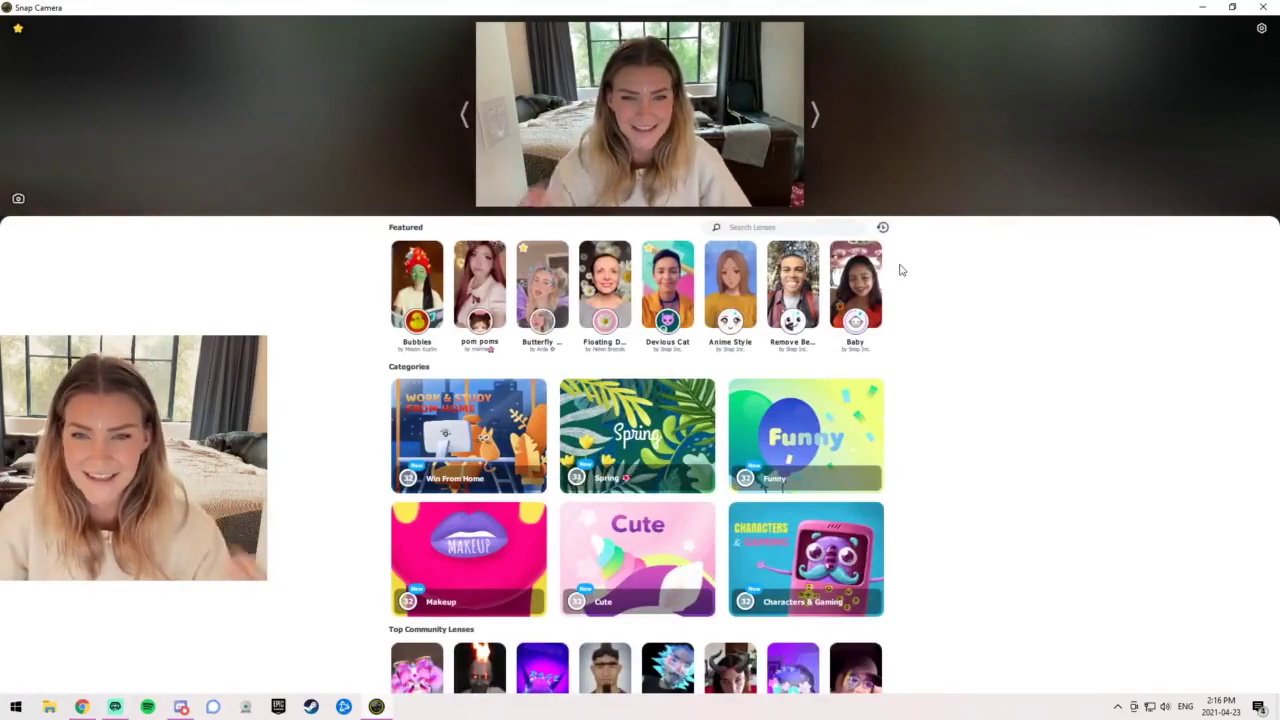
# Try the Anime Style lens, then apply the Baby lens instead
pyautogui.click(730, 285)
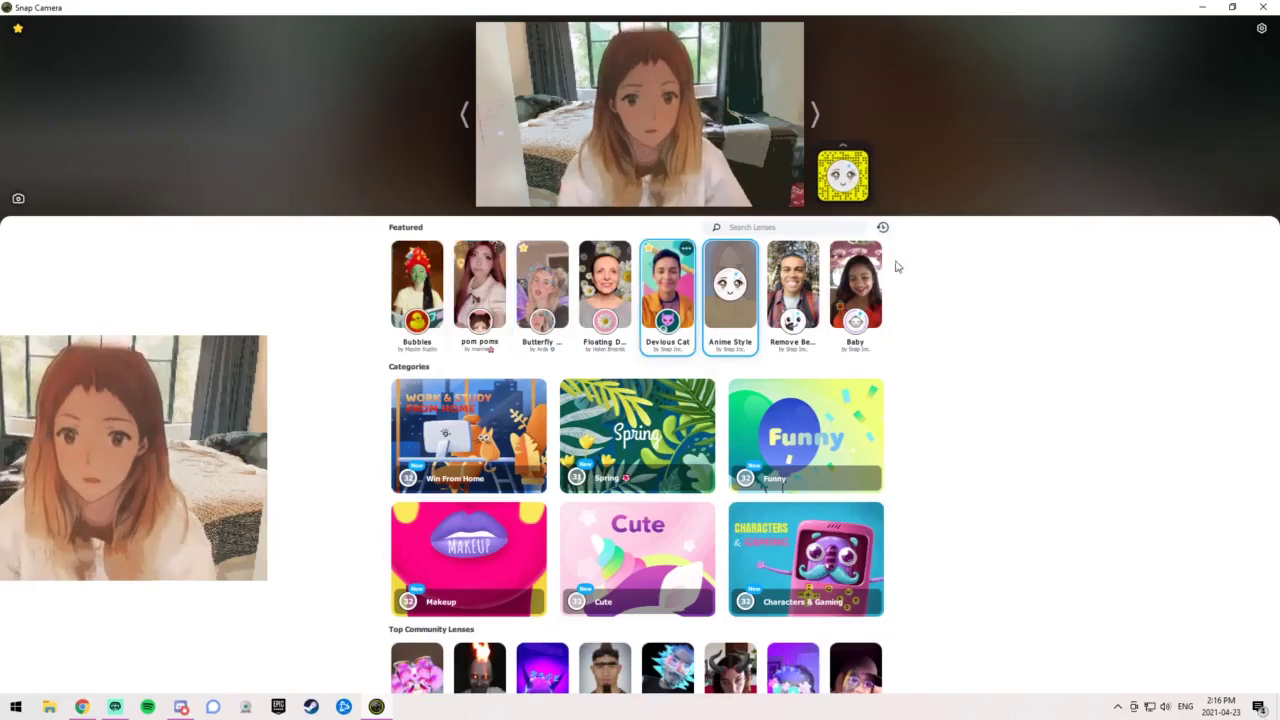
pyautogui.click(771, 228)
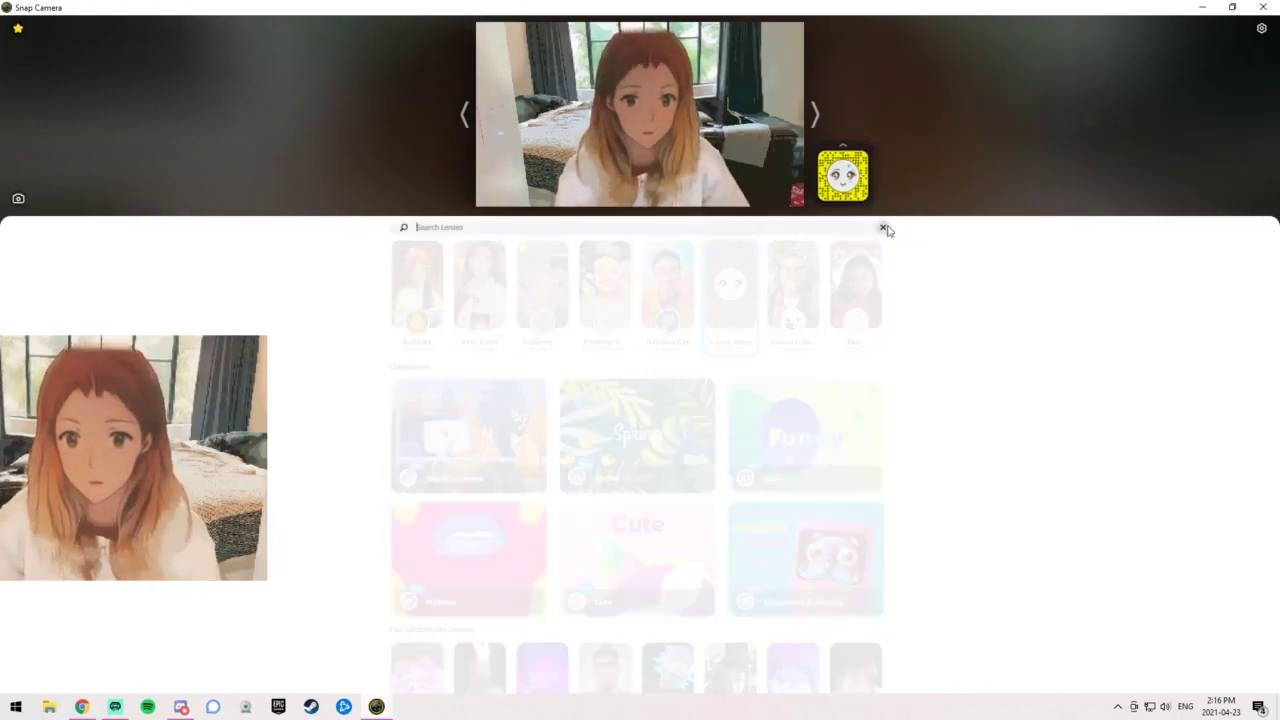
pyautogui.click(883, 228)
pyautogui.click(844, 283)
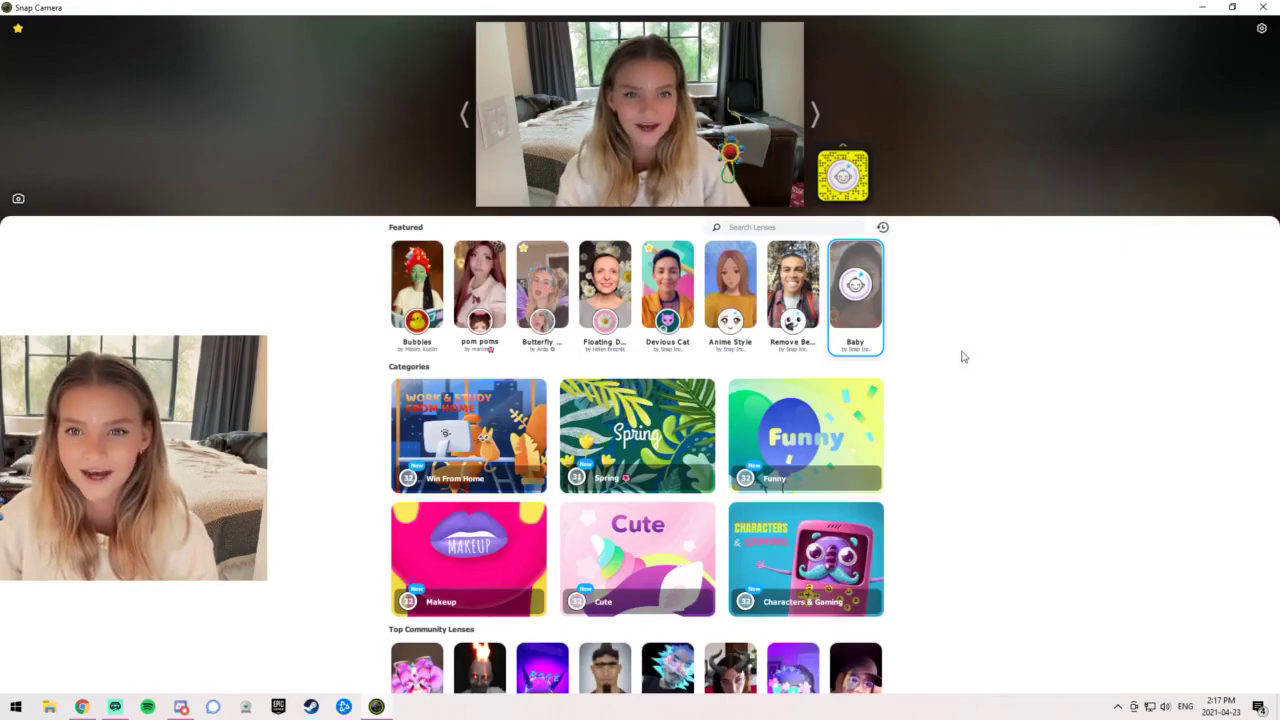
# Try the Embers Horns, Shrinky Dink, drained kira and Bald lenses, settling on hermosa horns
pyautogui.scroll(-3, 932, 442)
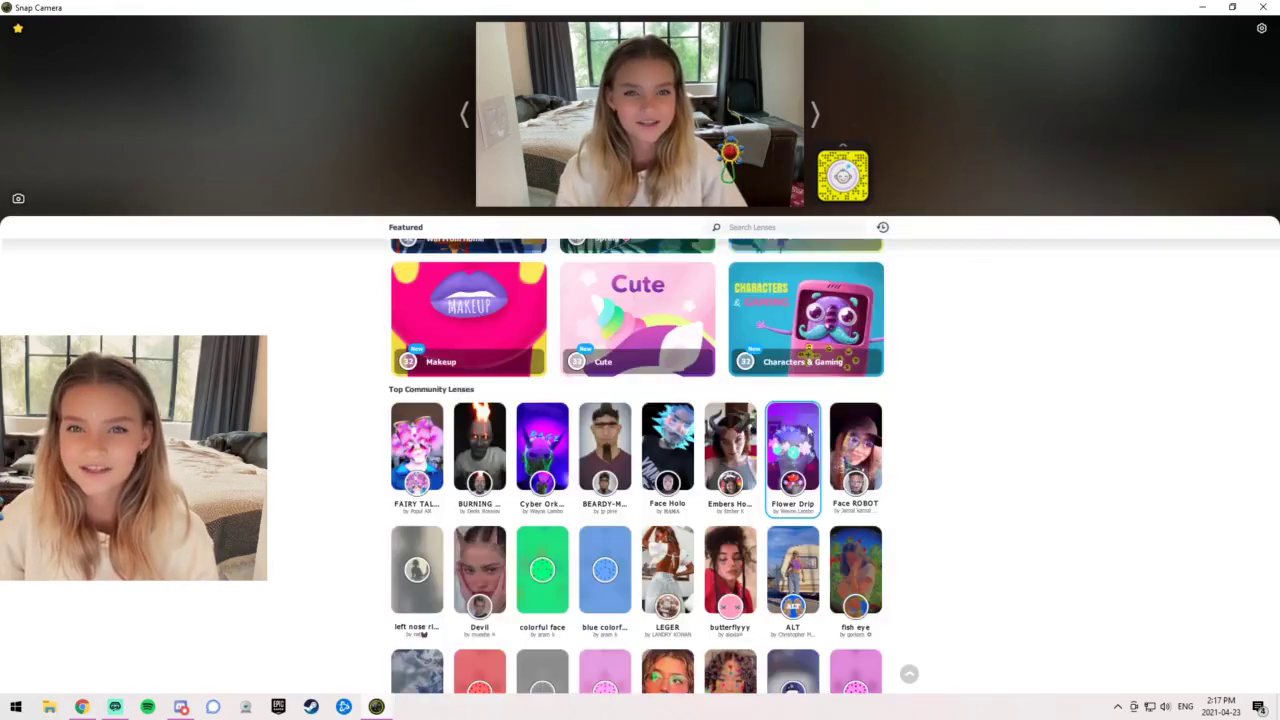
pyautogui.click(724, 454)
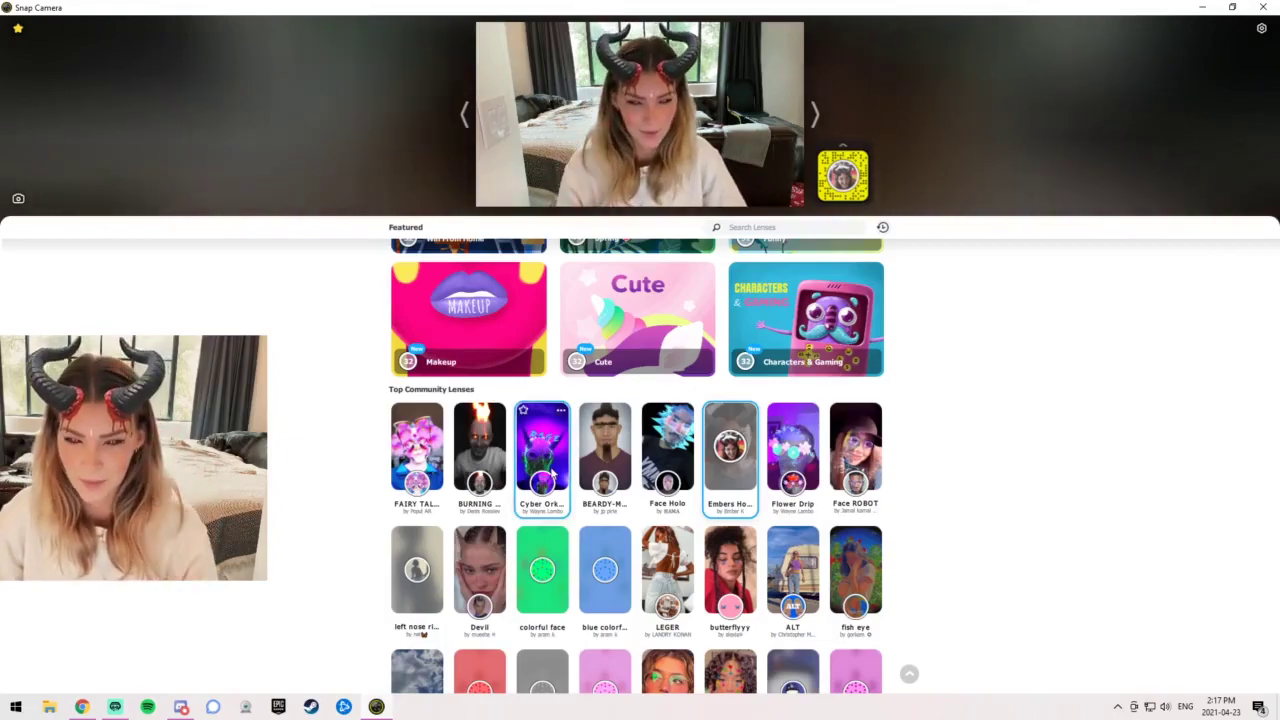
pyautogui.scroll(-3, 636, 593)
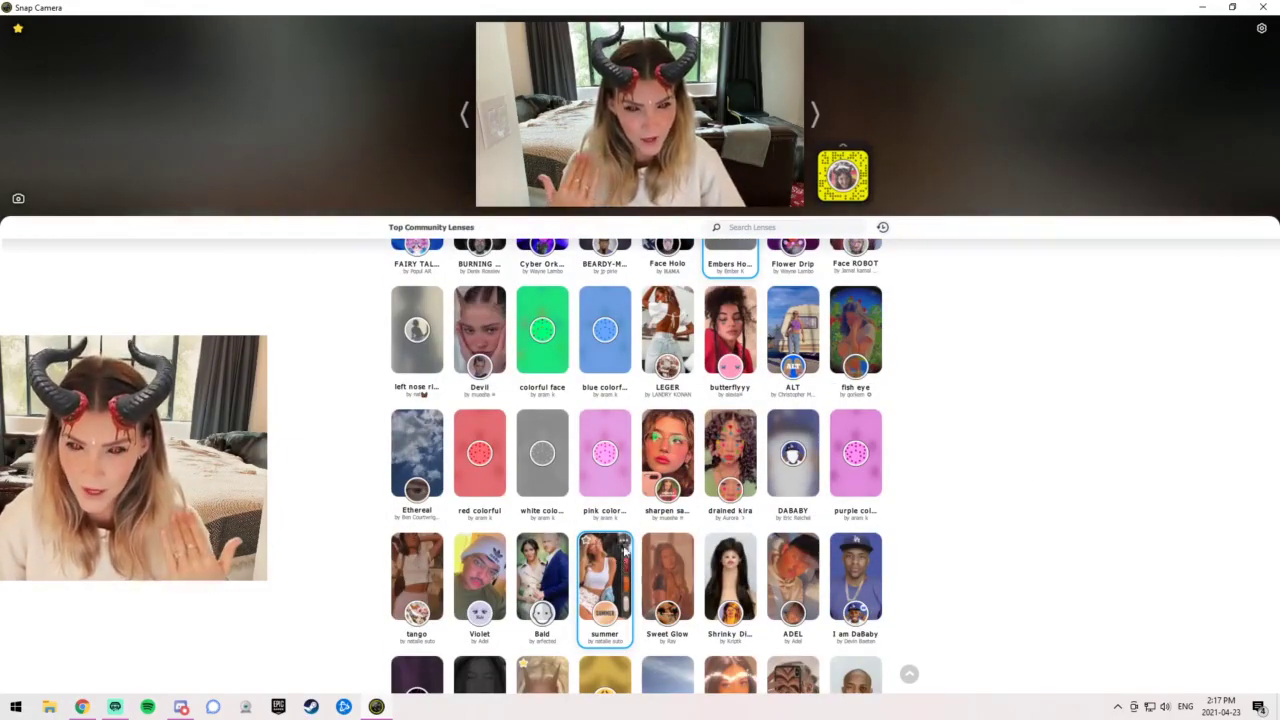
pyautogui.scroll(-2, 628, 545)
pyautogui.click(730, 385)
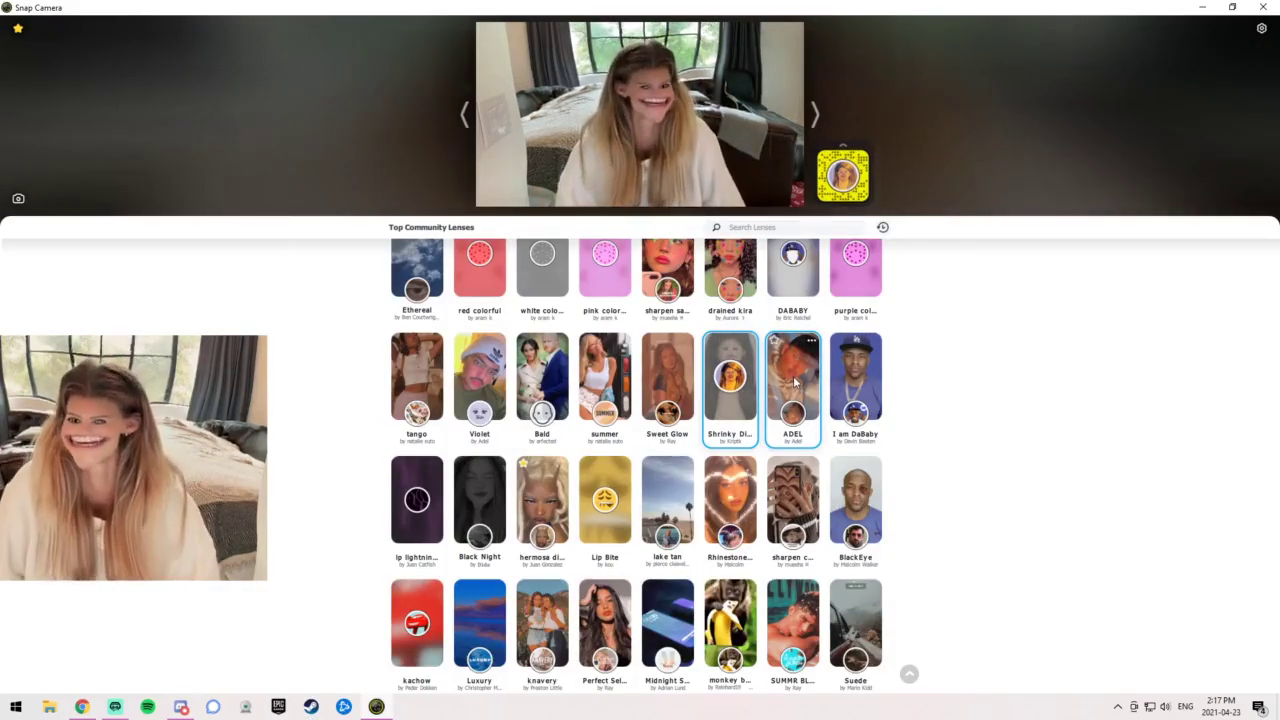
pyautogui.click(738, 268)
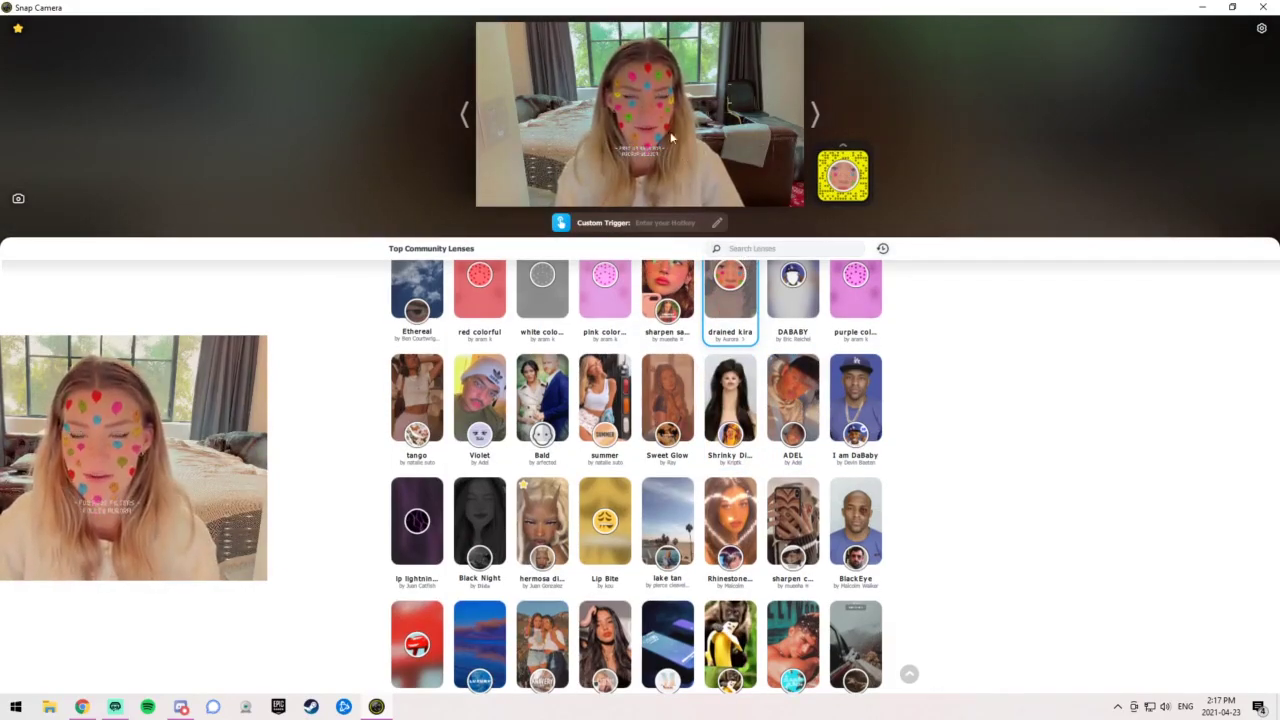
pyautogui.click(543, 390)
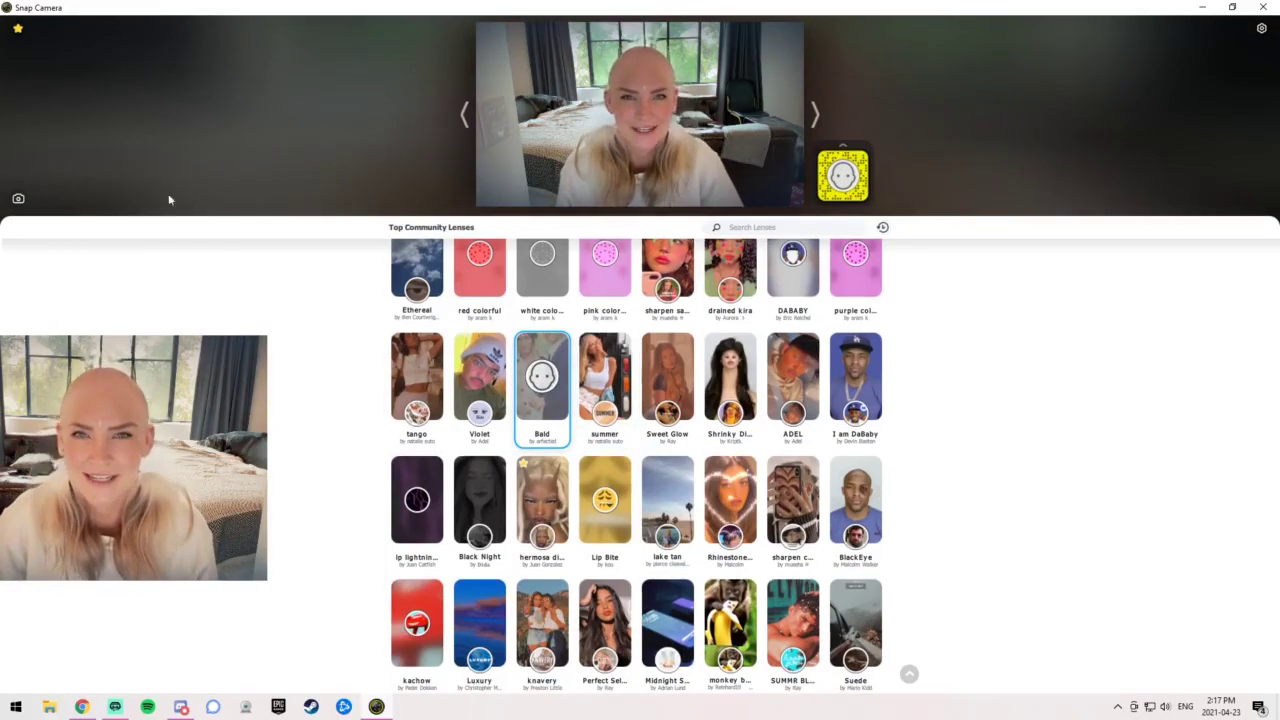
pyautogui.click(545, 528)
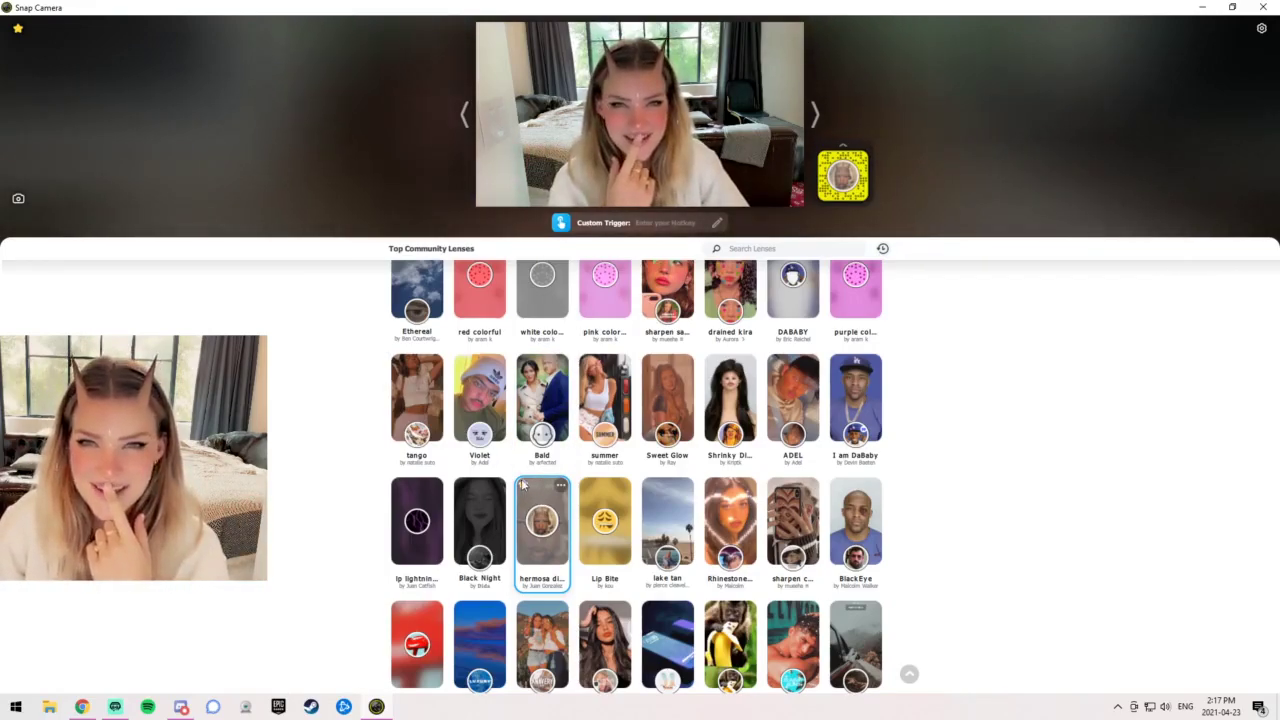
# Browse the Favorites list and apply the cat-ears favorite lens
pyautogui.click(16, 32)
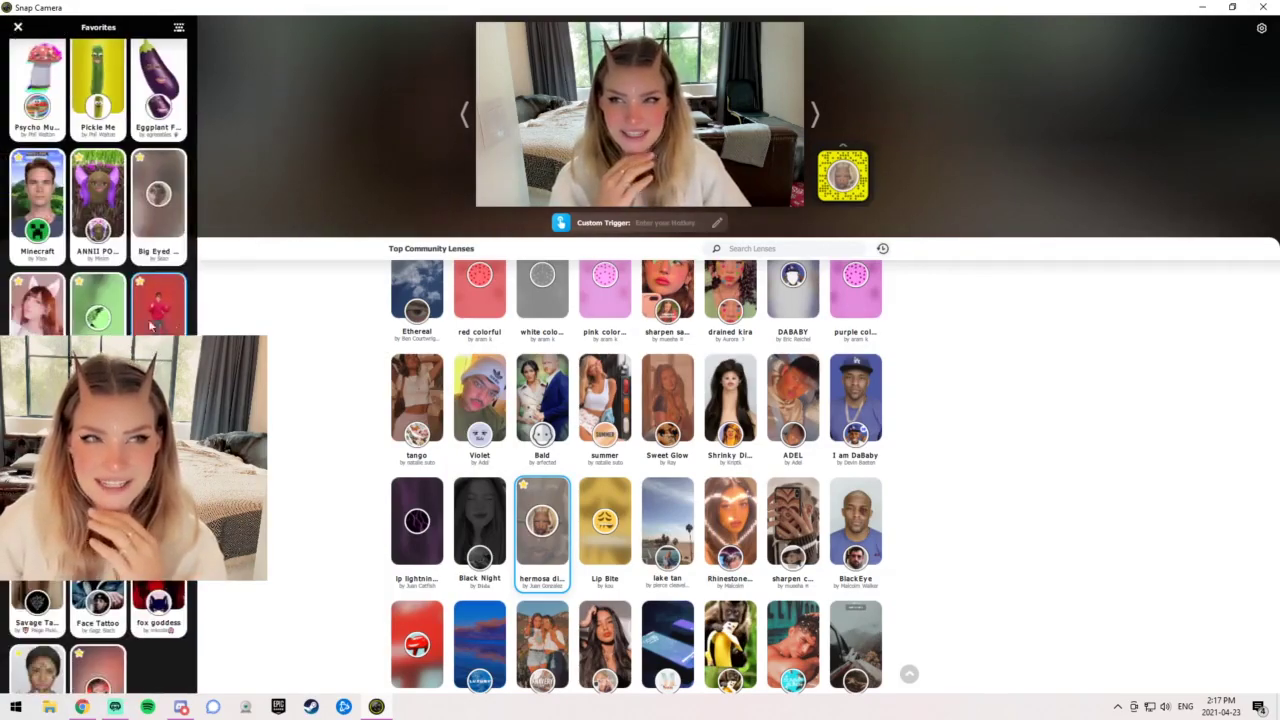
pyautogui.scroll(-3, 107, 316)
pyautogui.scroll(2, 107, 316)
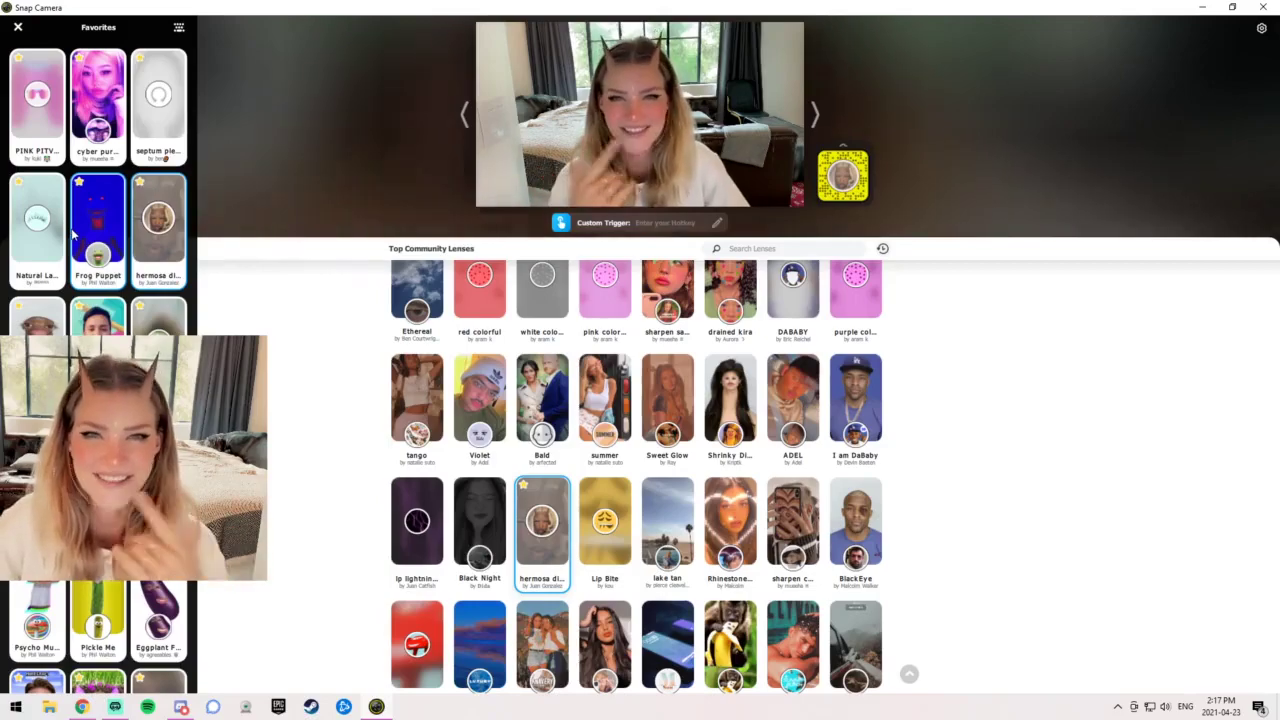
pyautogui.scroll(-3, 98, 255)
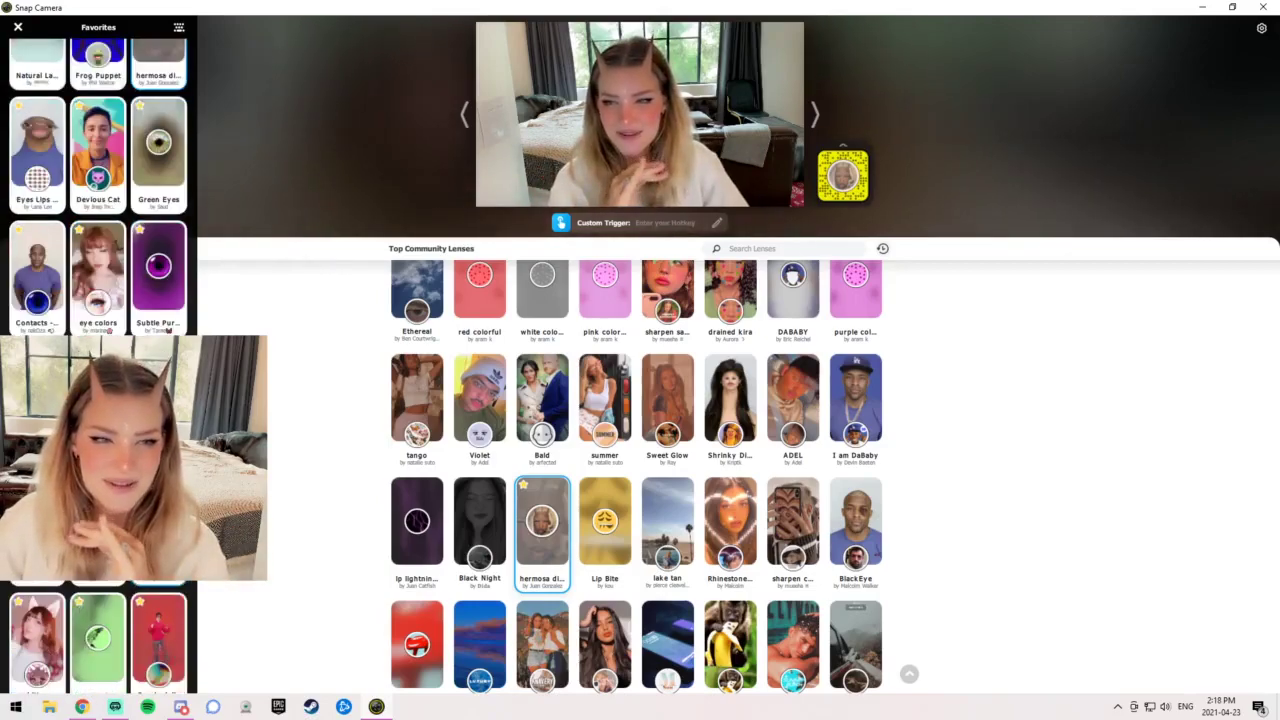
pyautogui.scroll(-2, 168, 170)
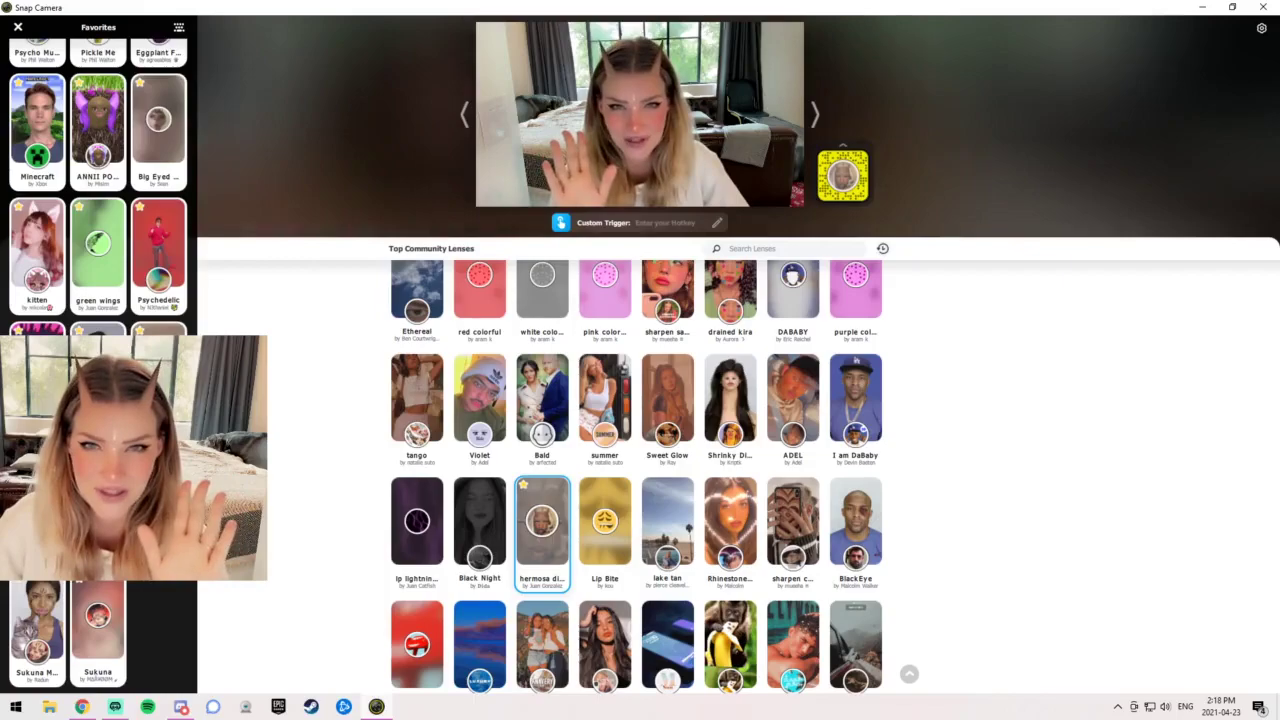
pyautogui.click(37, 255)
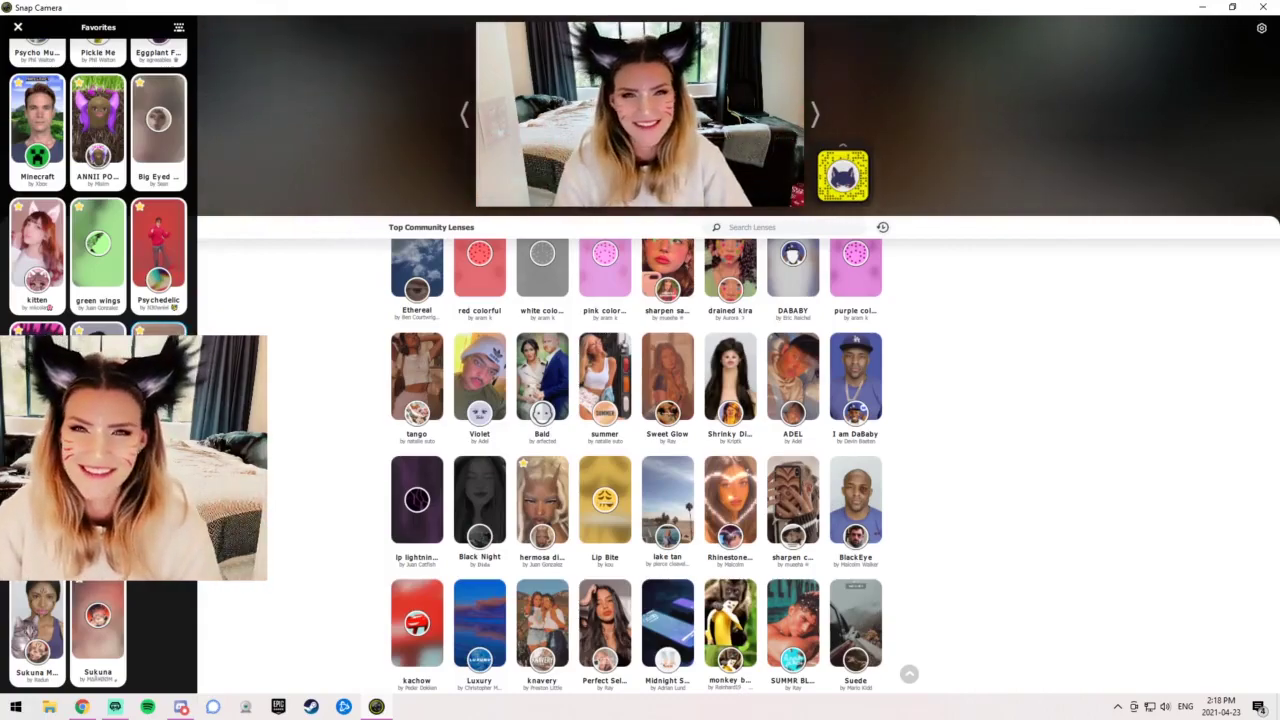
pyautogui.scroll(2, 98, 200)
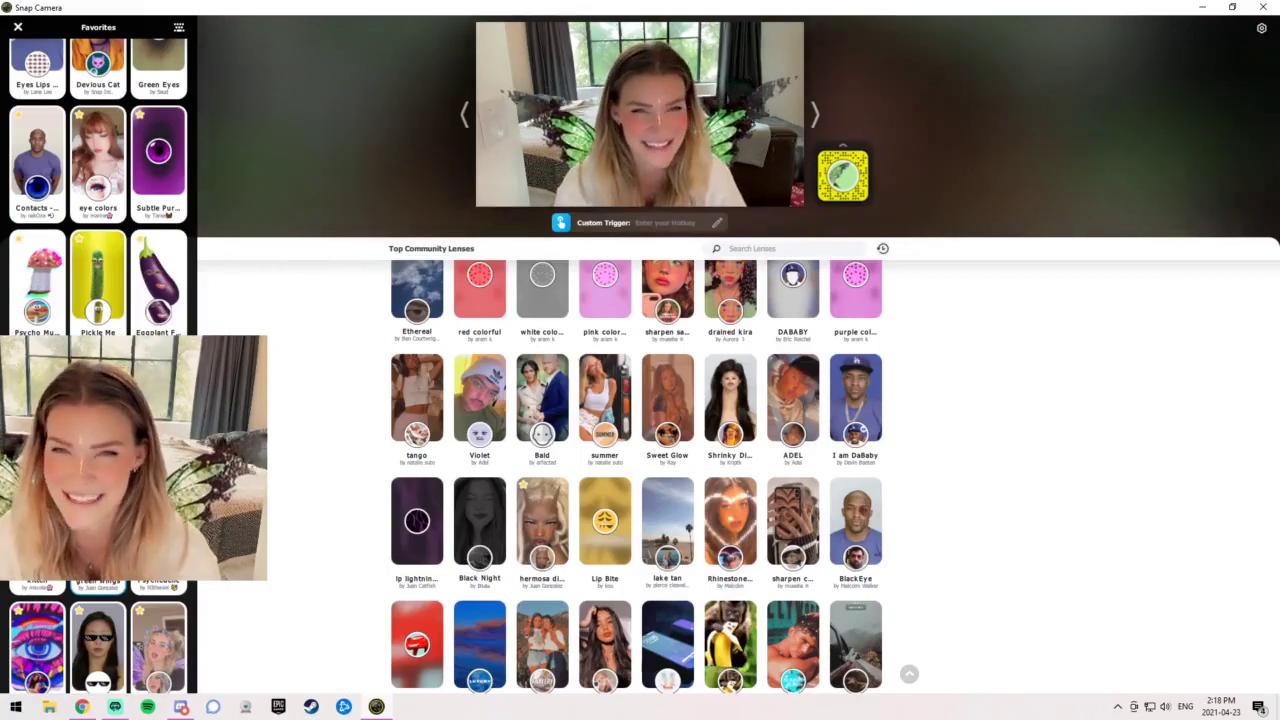
pyautogui.scroll(-3, 98, 180)
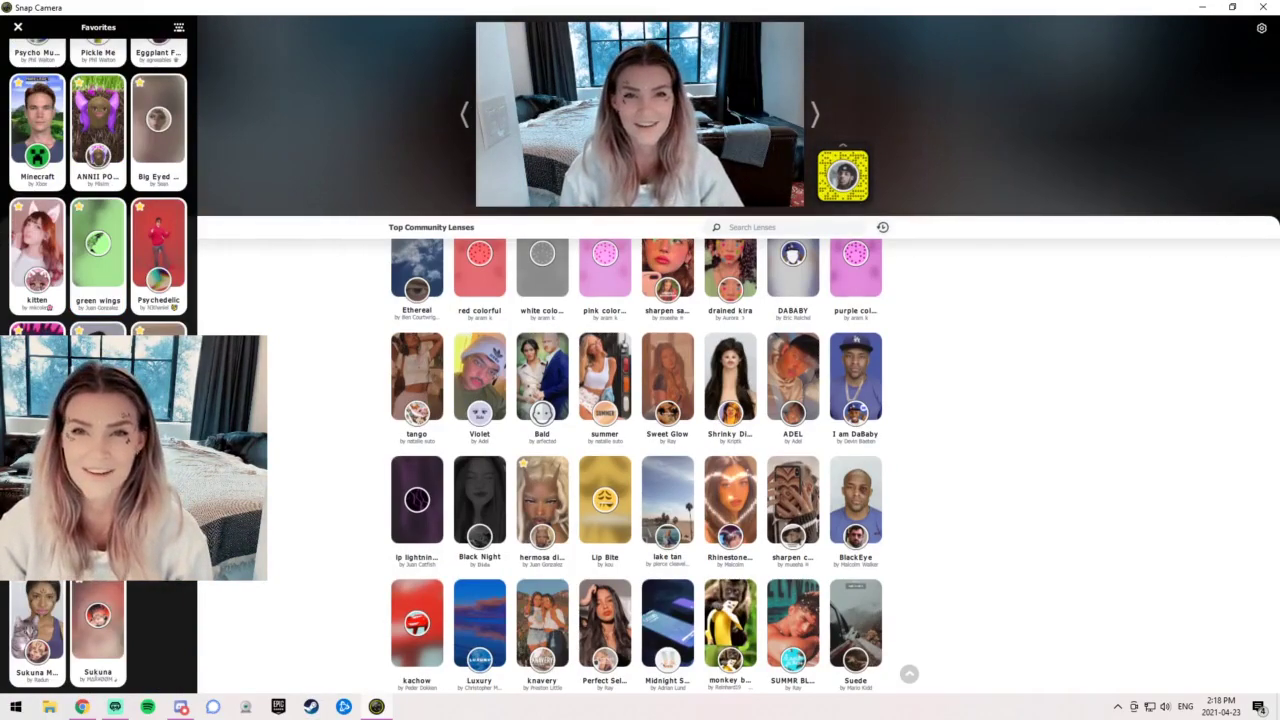
# Look through the lens hotkey assignments, begin adding a hotkey, then return to favorites
pyautogui.click(179, 28)
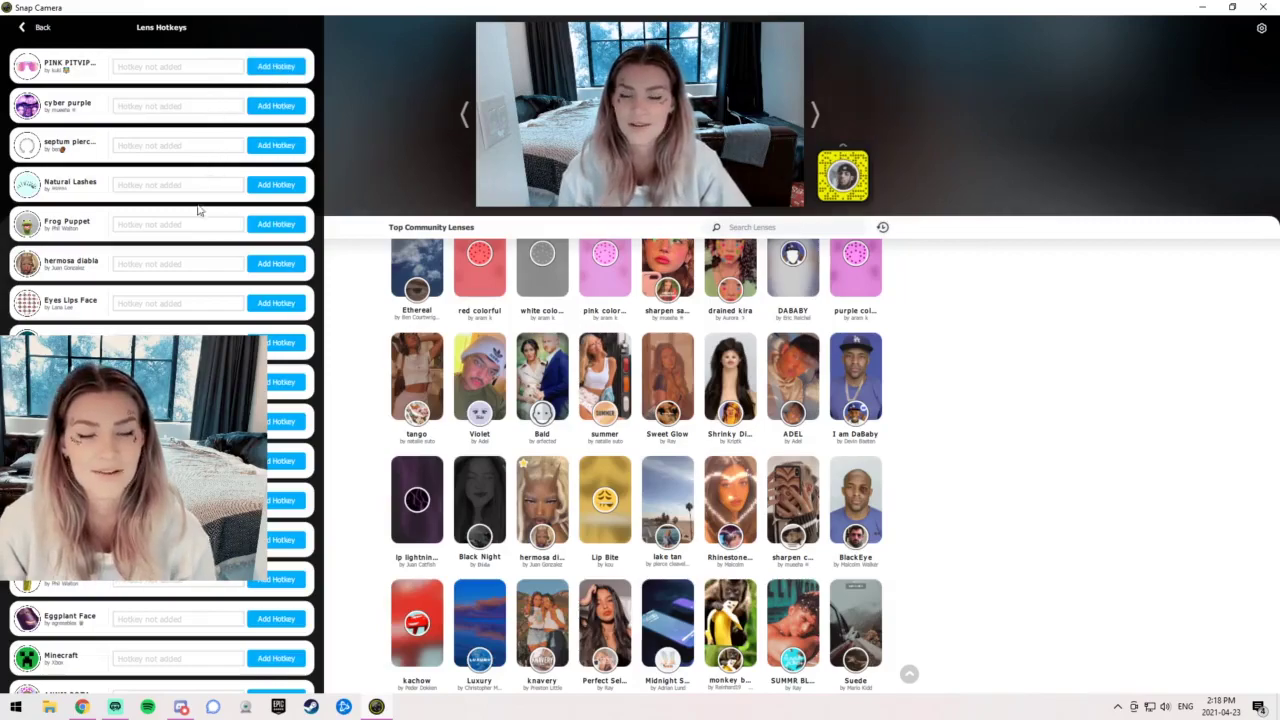
pyautogui.scroll(-5, 198, 215)
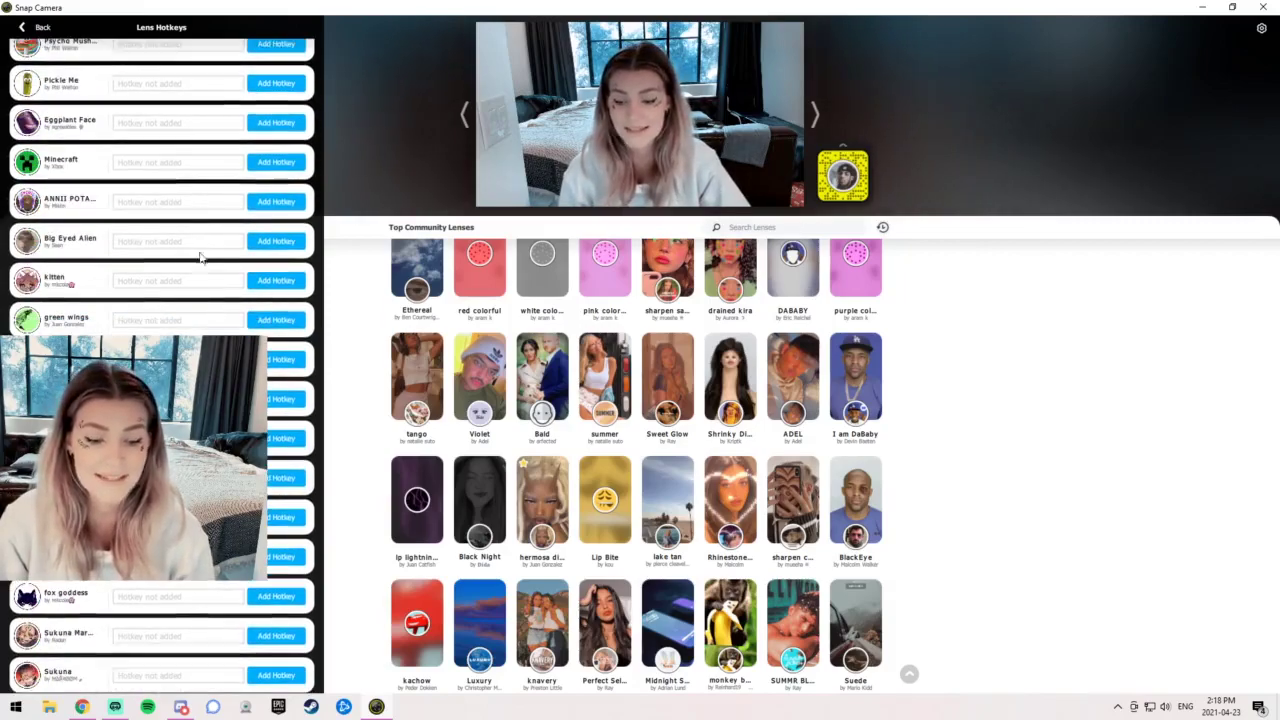
pyautogui.click(285, 438)
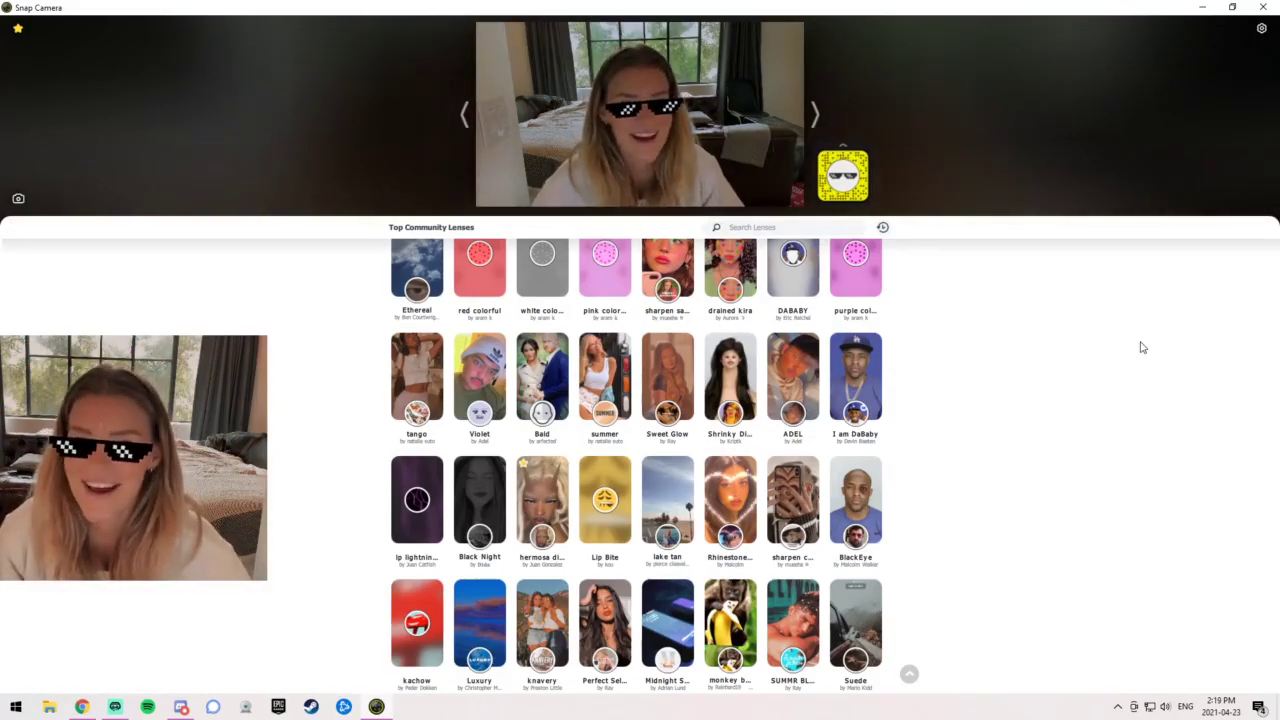
pyautogui.click(18, 30)
pyautogui.click(178, 30)
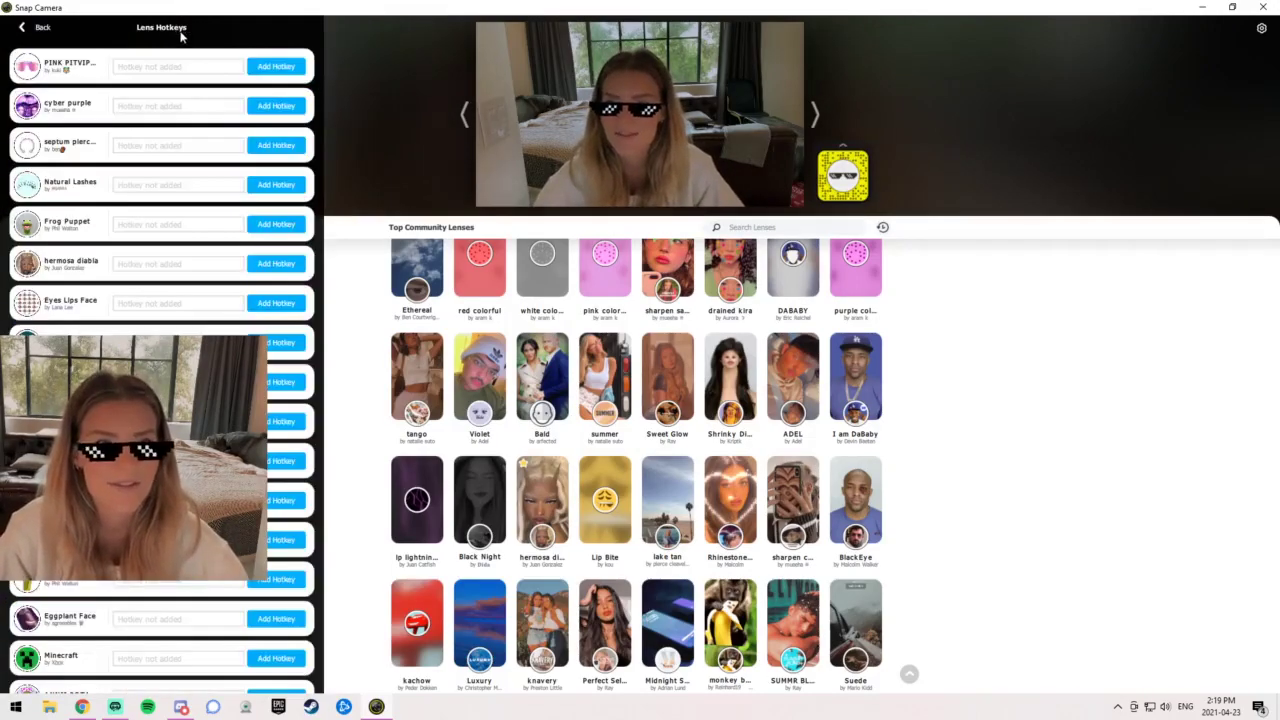
pyautogui.click(26, 28)
# Apply the Eyes Lips Face and Green Eyes lenses, then bring up Streamlabs OBS
pyautogui.click(31, 259)
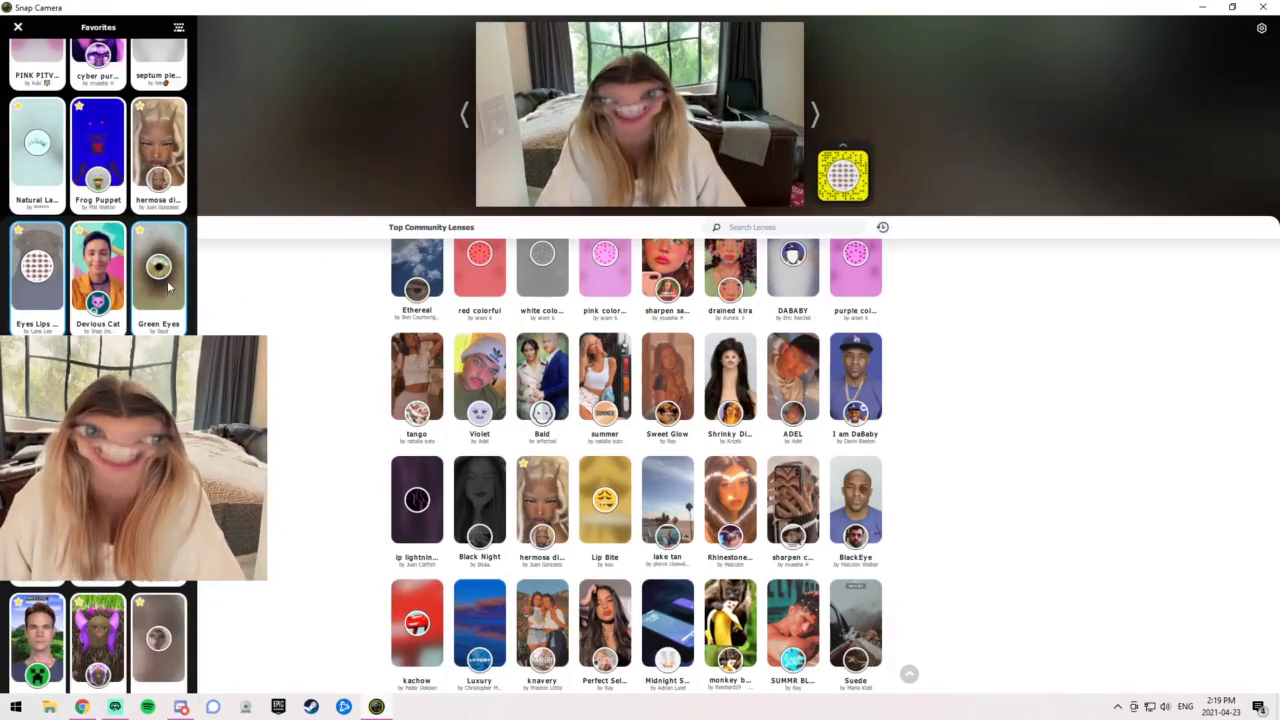
pyautogui.click(159, 270)
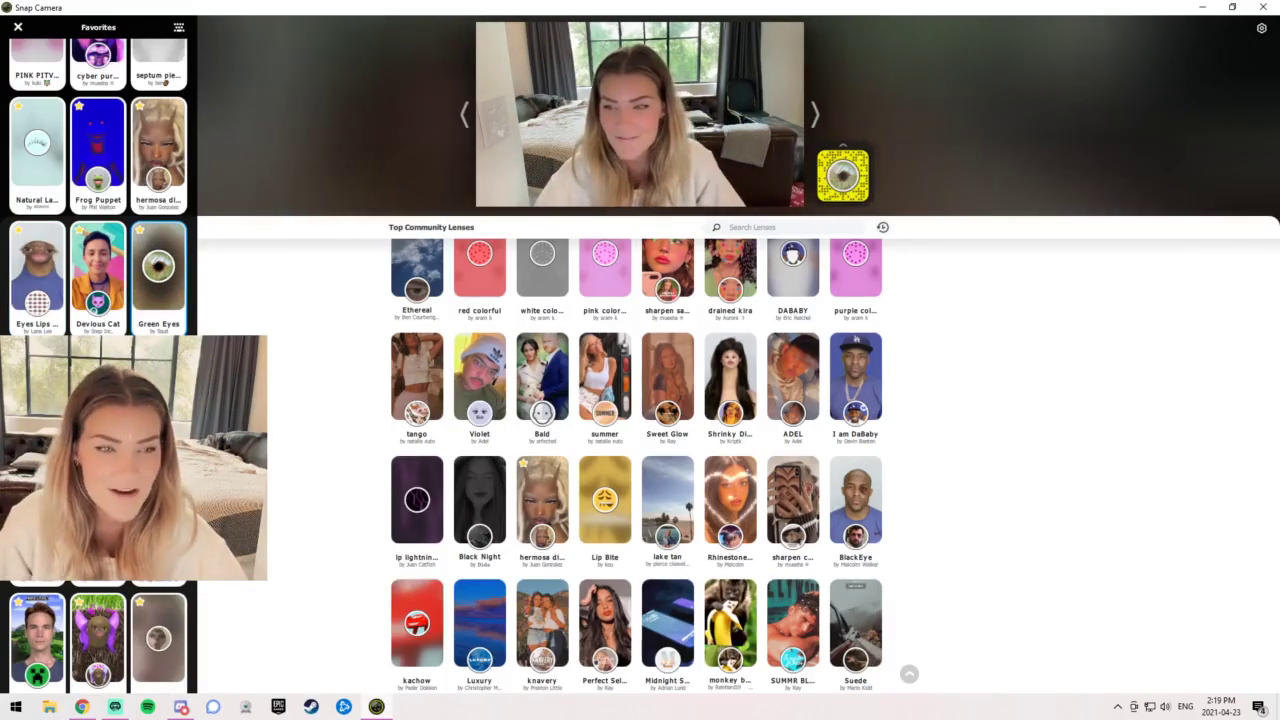
pyautogui.click(116, 707)
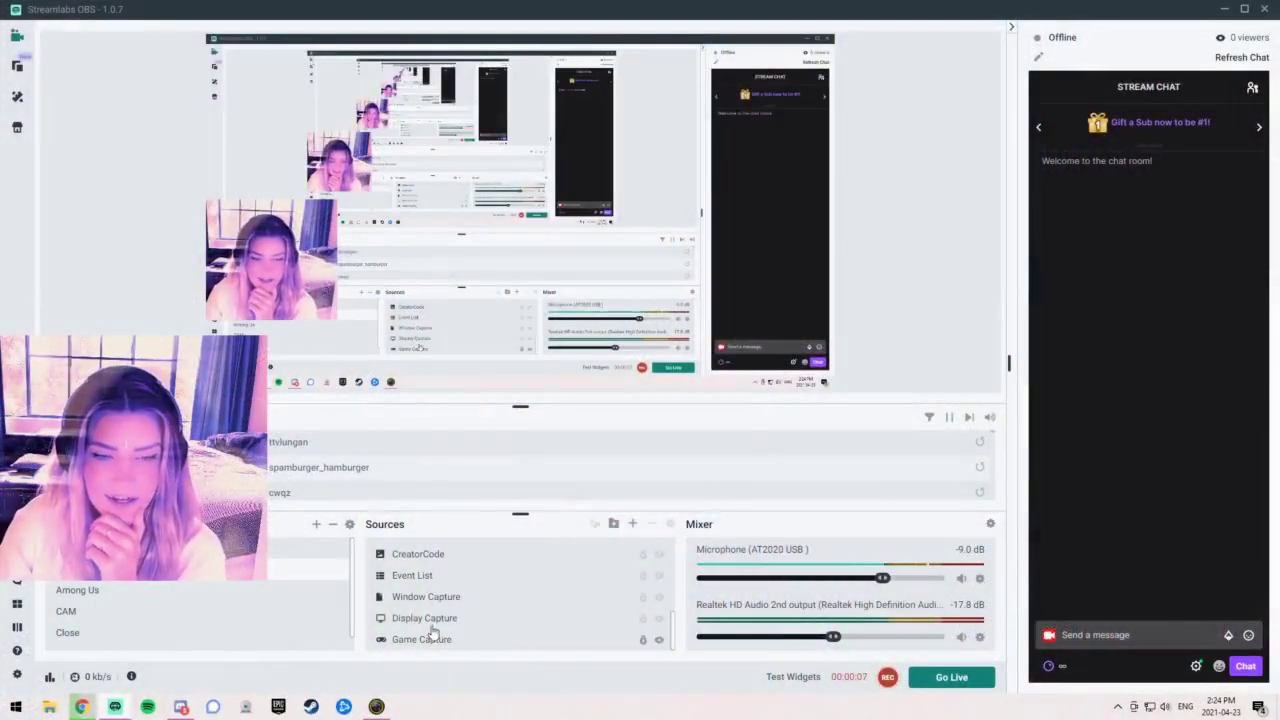
# Start a new Video Capture Device source and begin naming it SNAPCAM
pyautogui.scroll(5, 430, 625)
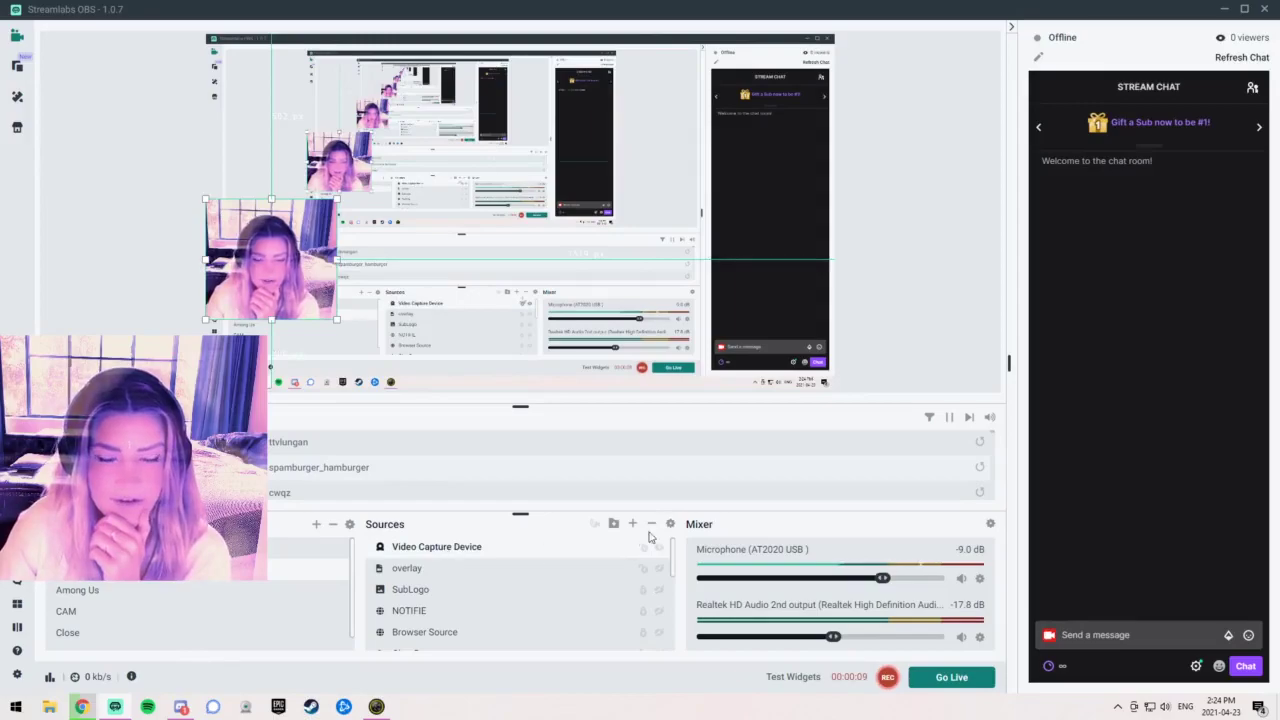
pyautogui.click(632, 524)
pyautogui.click(512, 437)
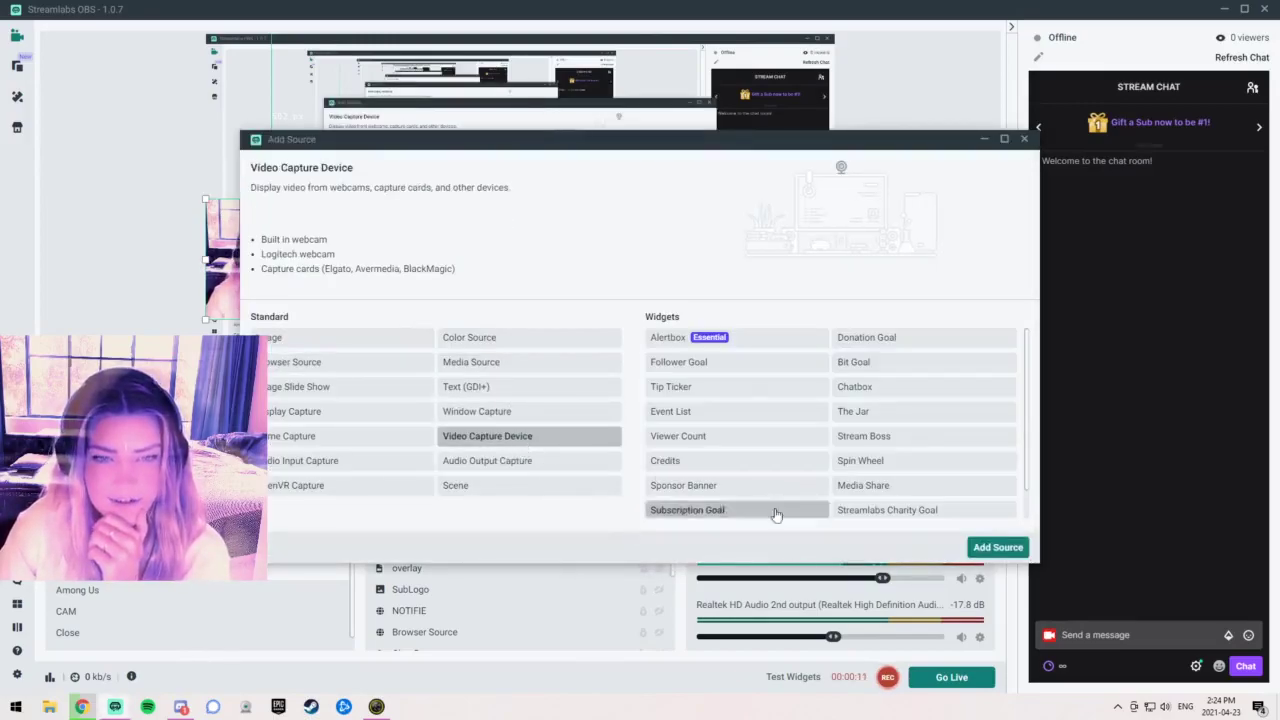
pyautogui.click(980, 548)
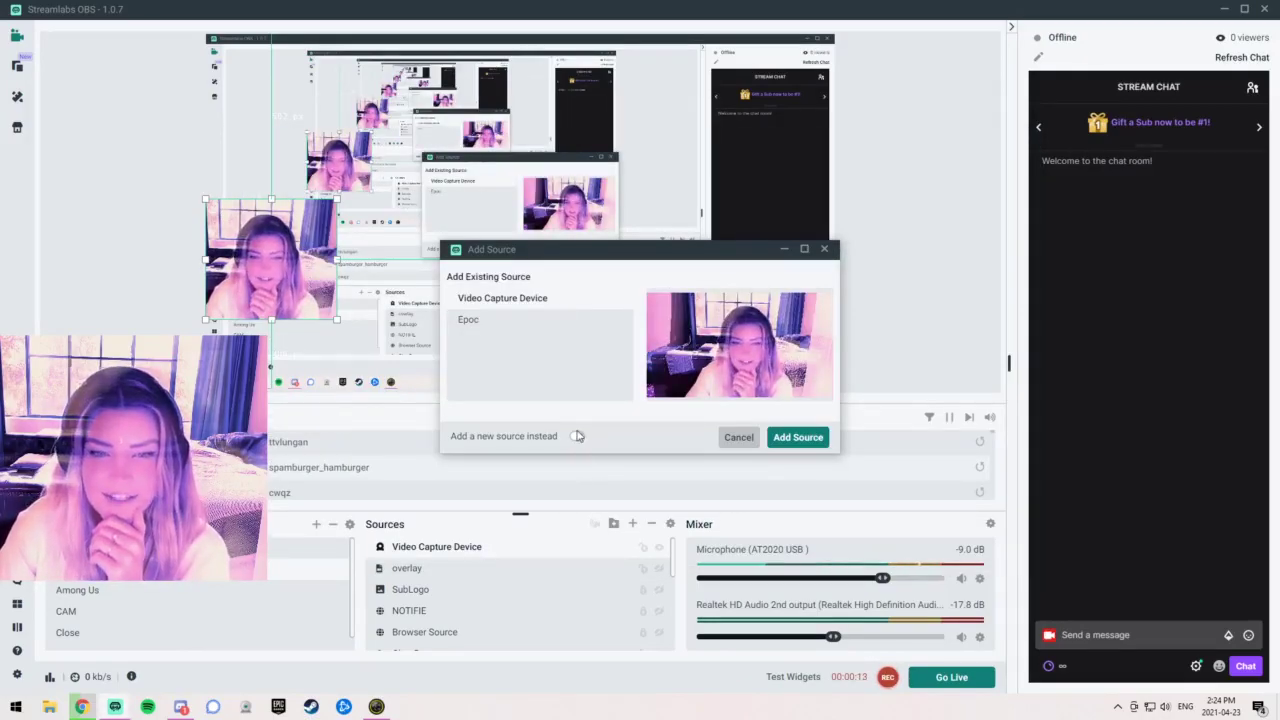
pyautogui.click(577, 436)
pyautogui.tripleClick(578, 320)
pyautogui.write('SNAPCAM')
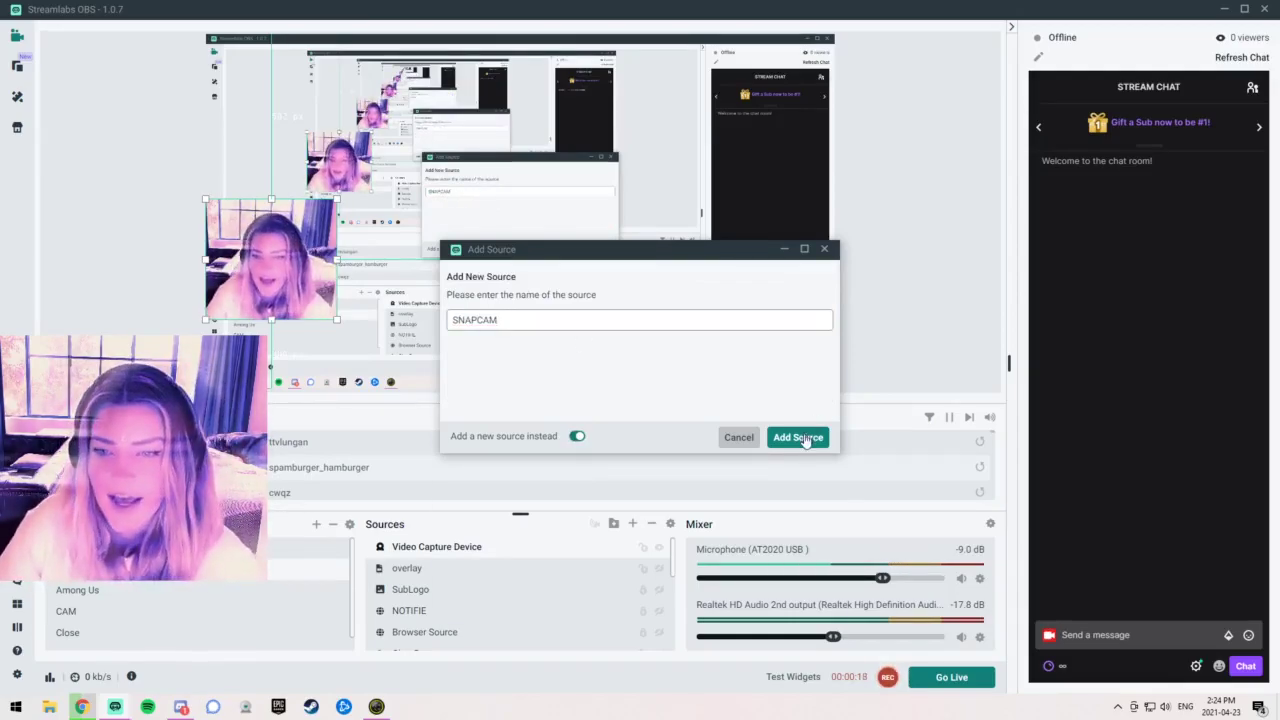
# Add the SNAPCAM source with Snap Camera as its device, closing the extra source picker
pyautogui.click(805, 437)
pyautogui.click(745, 256)
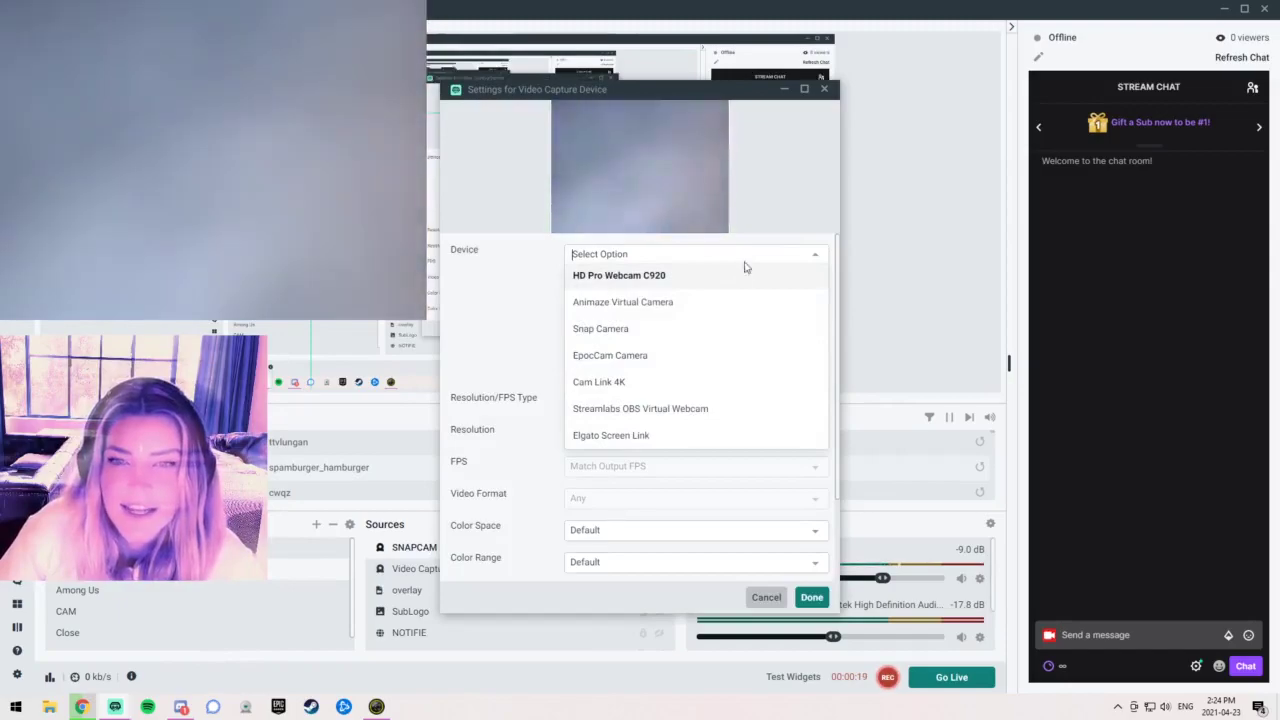
pyautogui.click(713, 340)
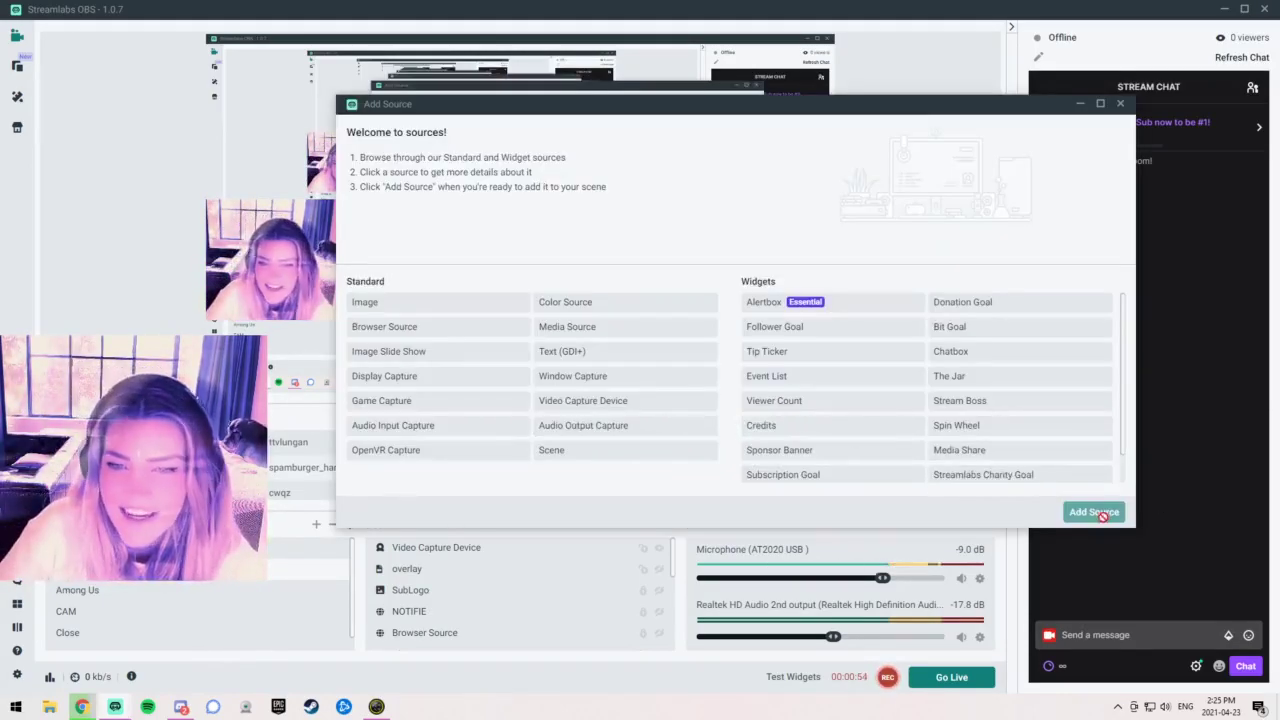
pyautogui.click(1121, 104)
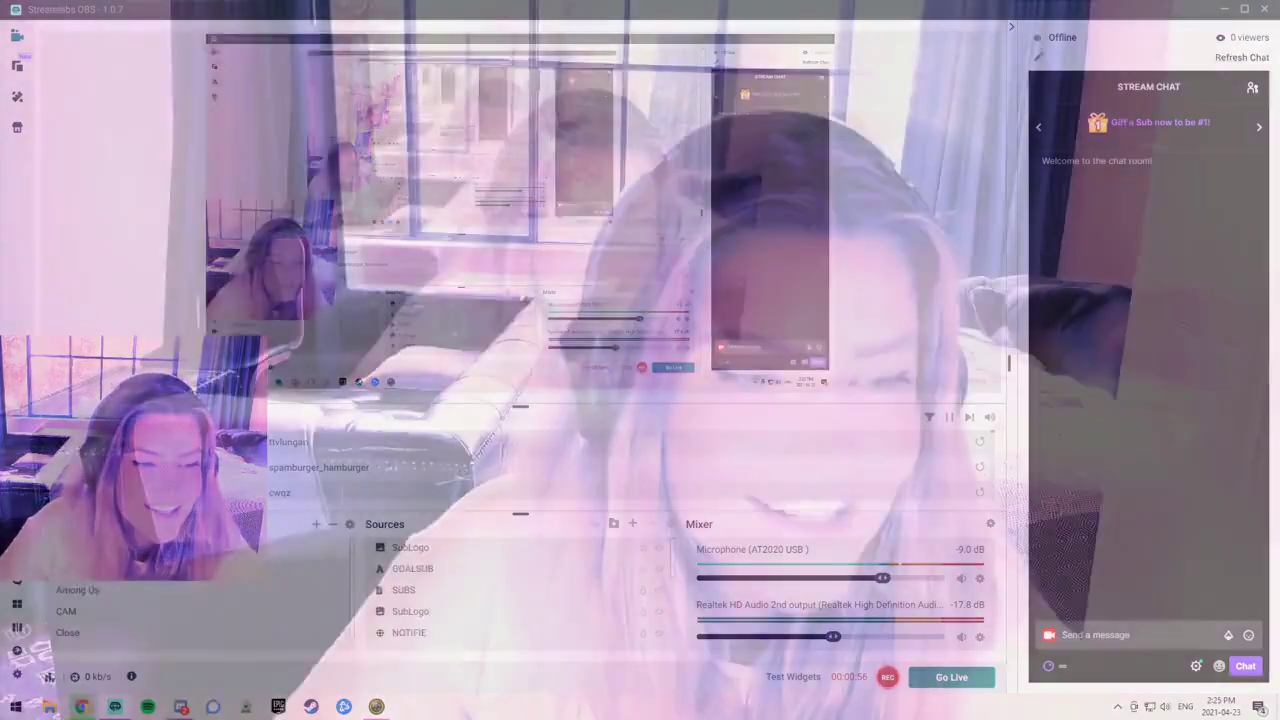